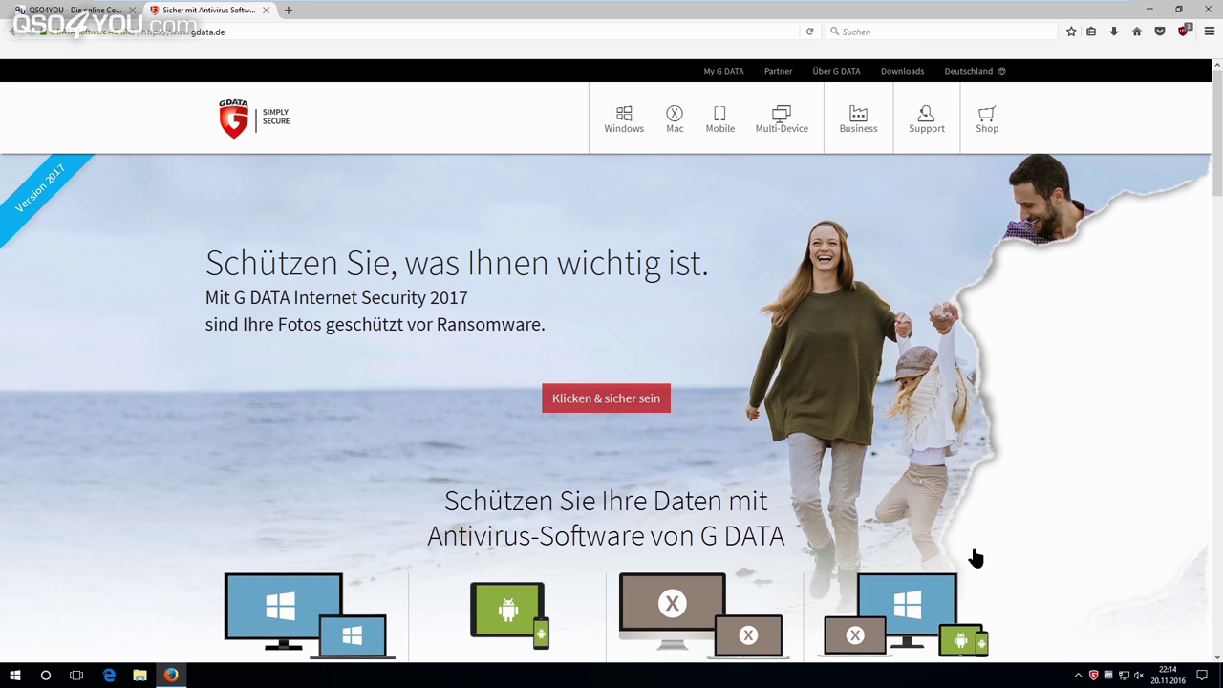
# Open the G DATA SecurityCenter from its system tray icon.
pyautogui.doubleClick(1095, 677)
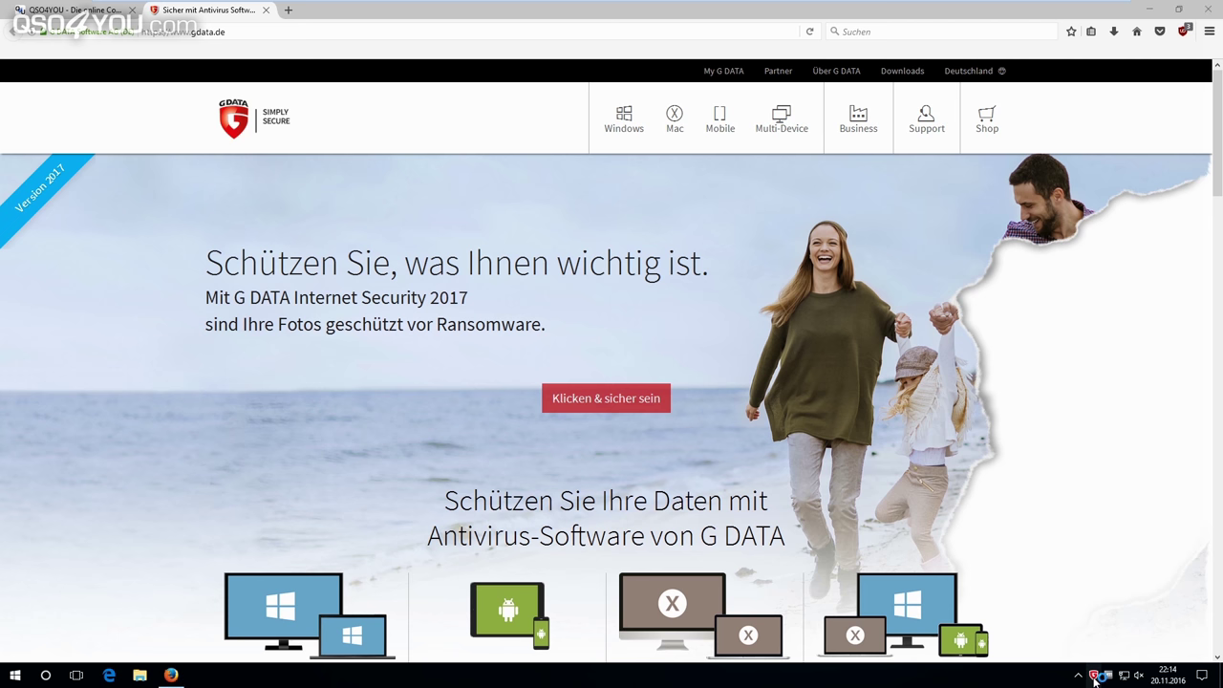
# Move the SecurityCenter window over the browser and show the real-time protection options.
pyautogui.moveTo(639, 175); pyautogui.dragTo(624, 153)
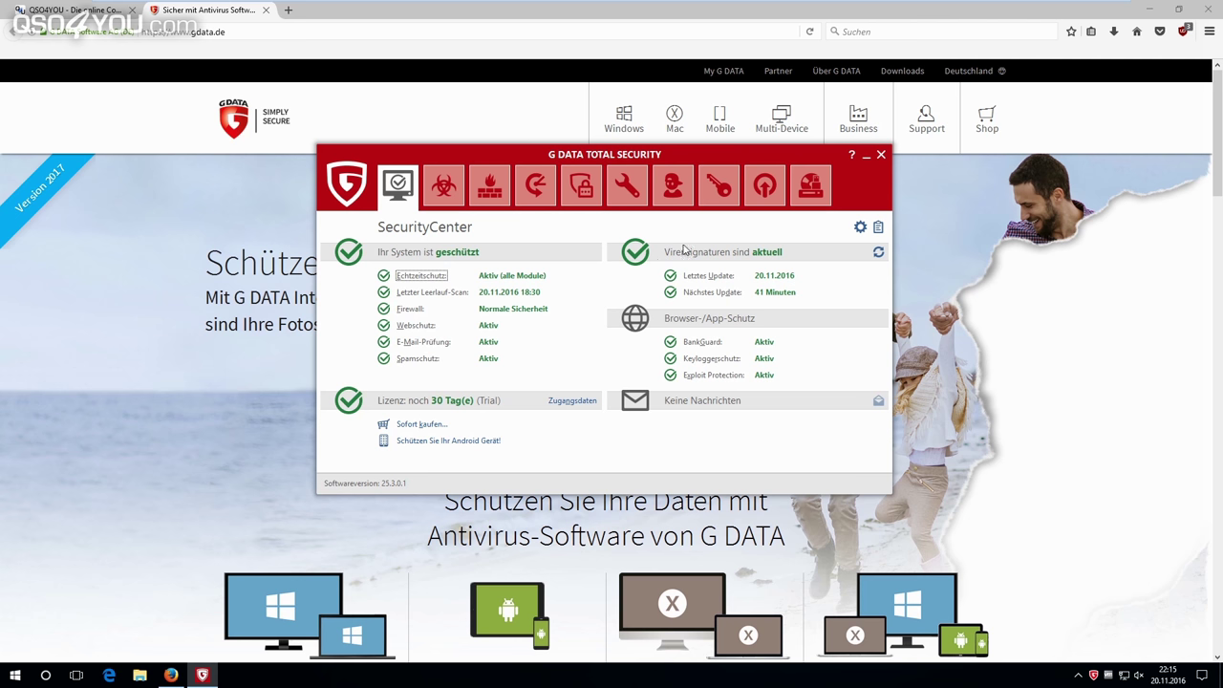
pyautogui.click(426, 277)
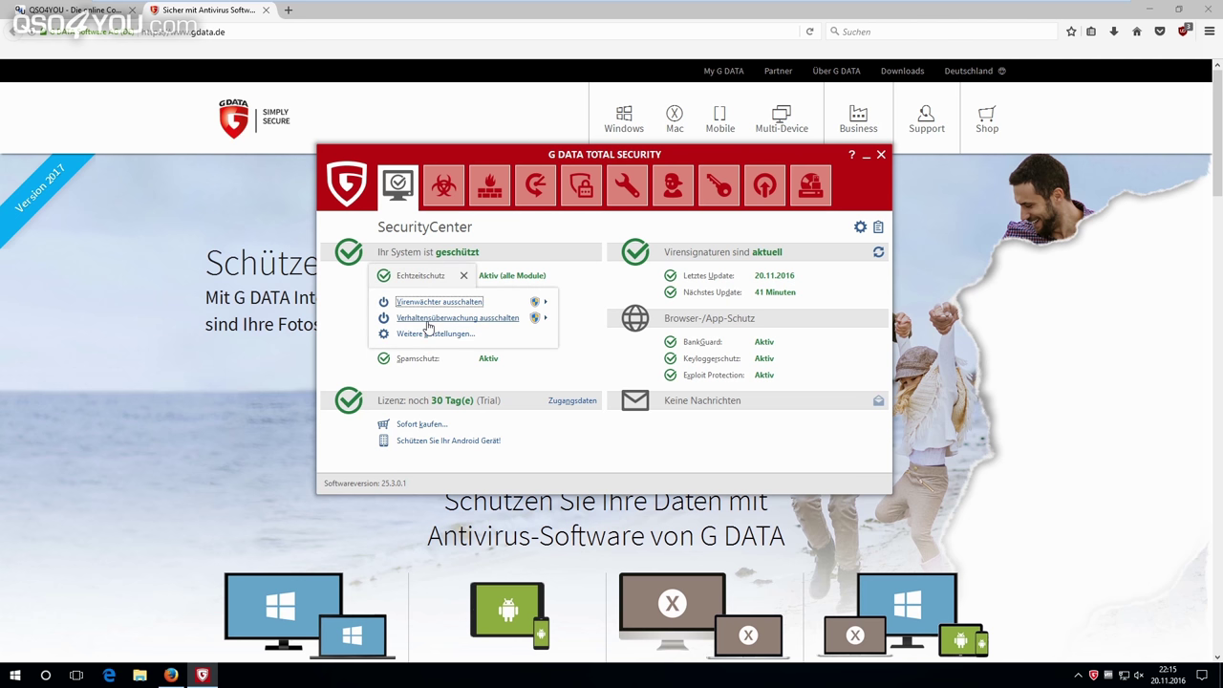
pyautogui.click(611, 350)
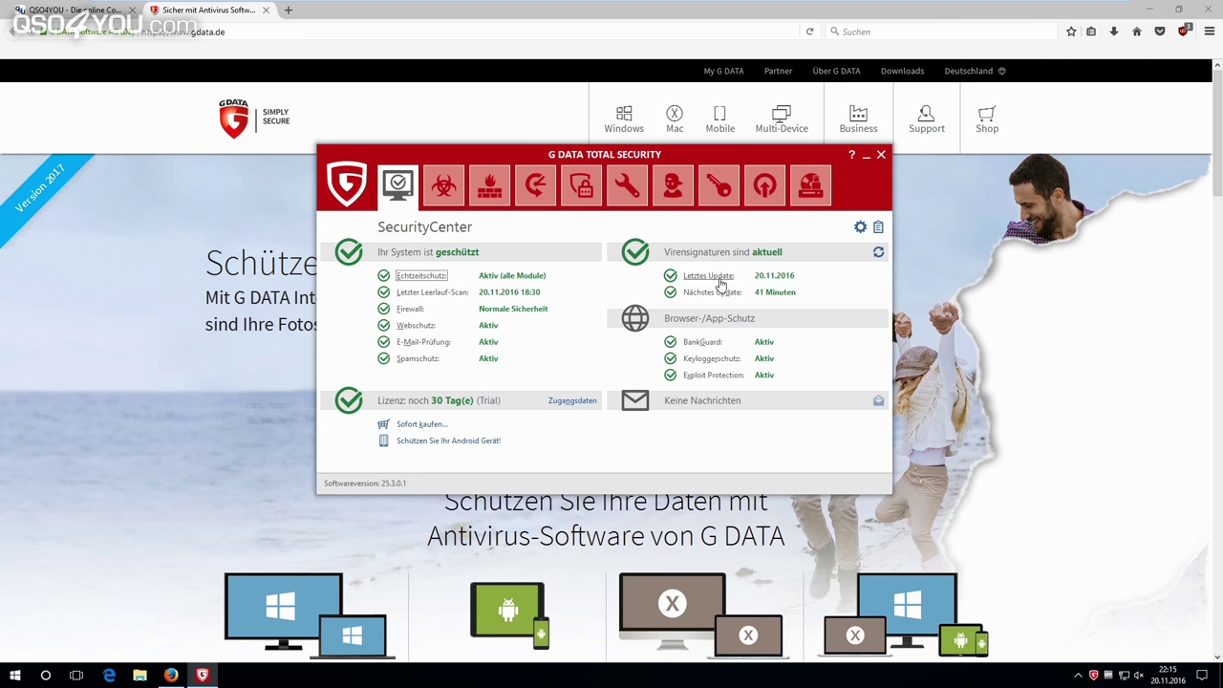
pyautogui.click(709, 276)
pyautogui.click(842, 322)
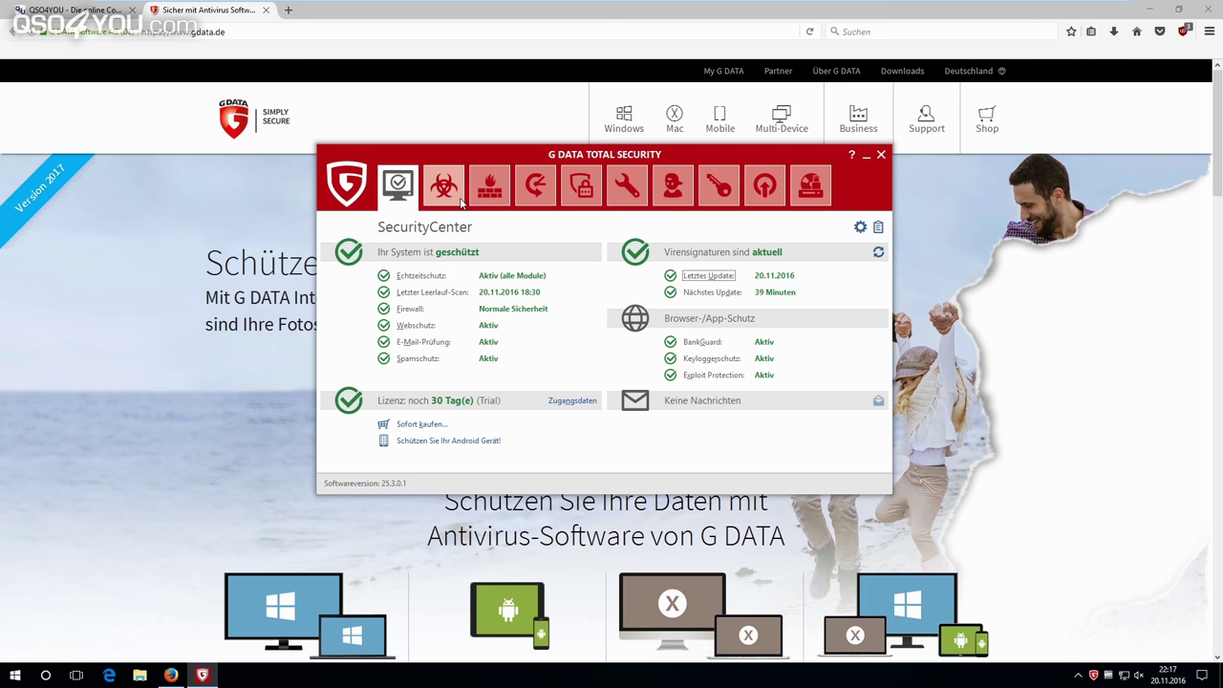
# Review the Virenschutz module, then view the Firewall status page.
pyautogui.click(461, 190)
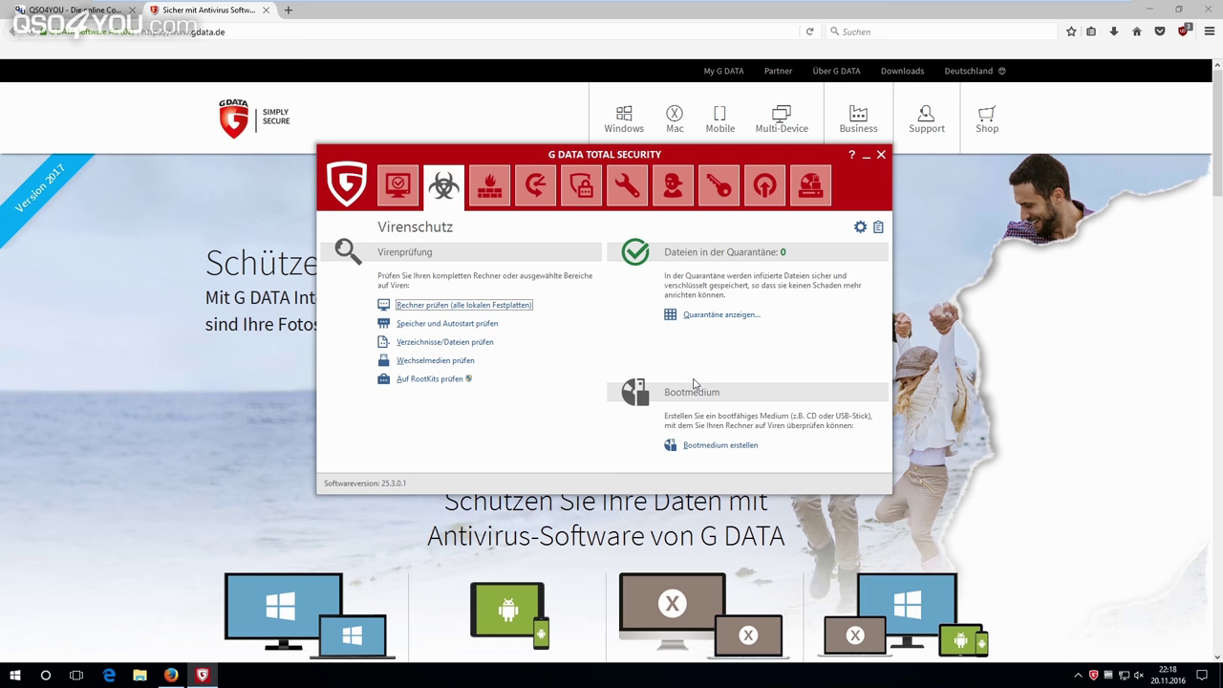
pyautogui.click(489, 187)
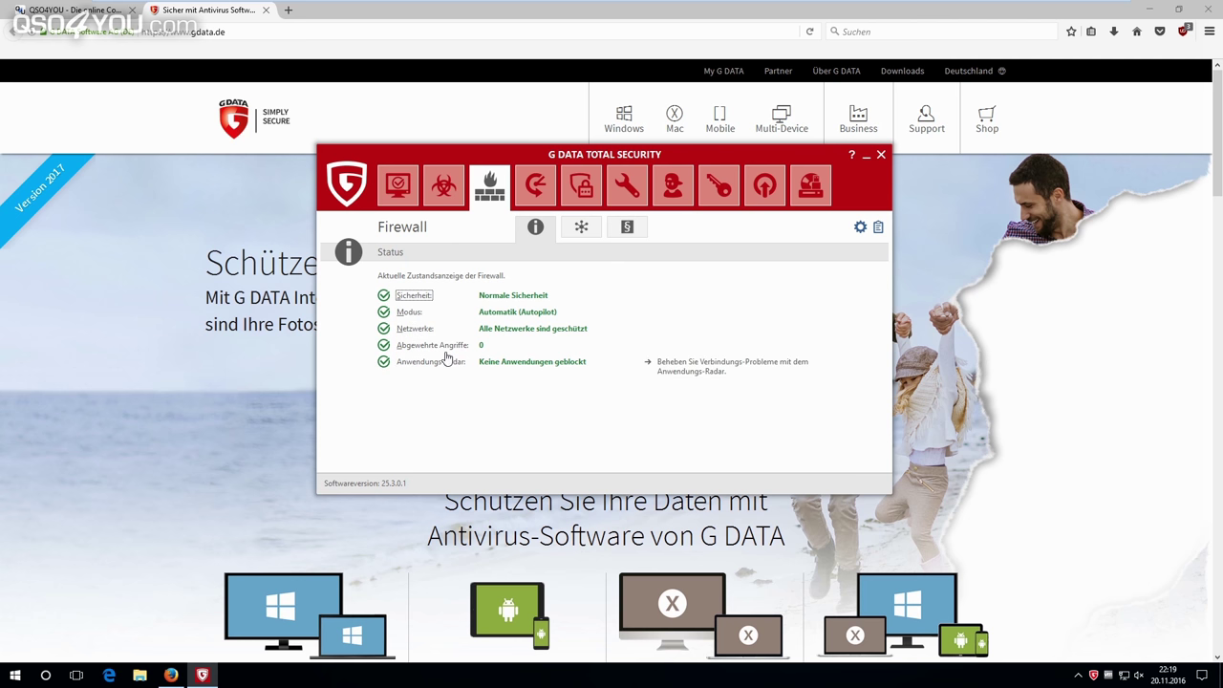
pyautogui.click(443, 346)
pyautogui.click(458, 370)
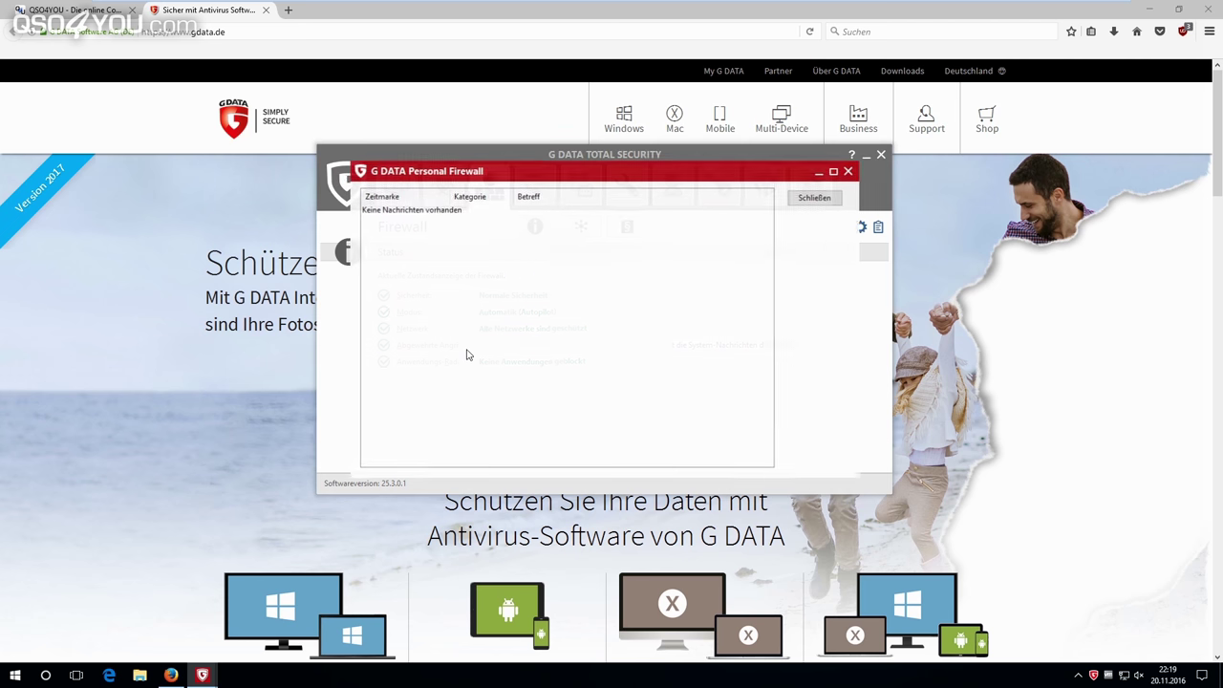
pyautogui.click(828, 198)
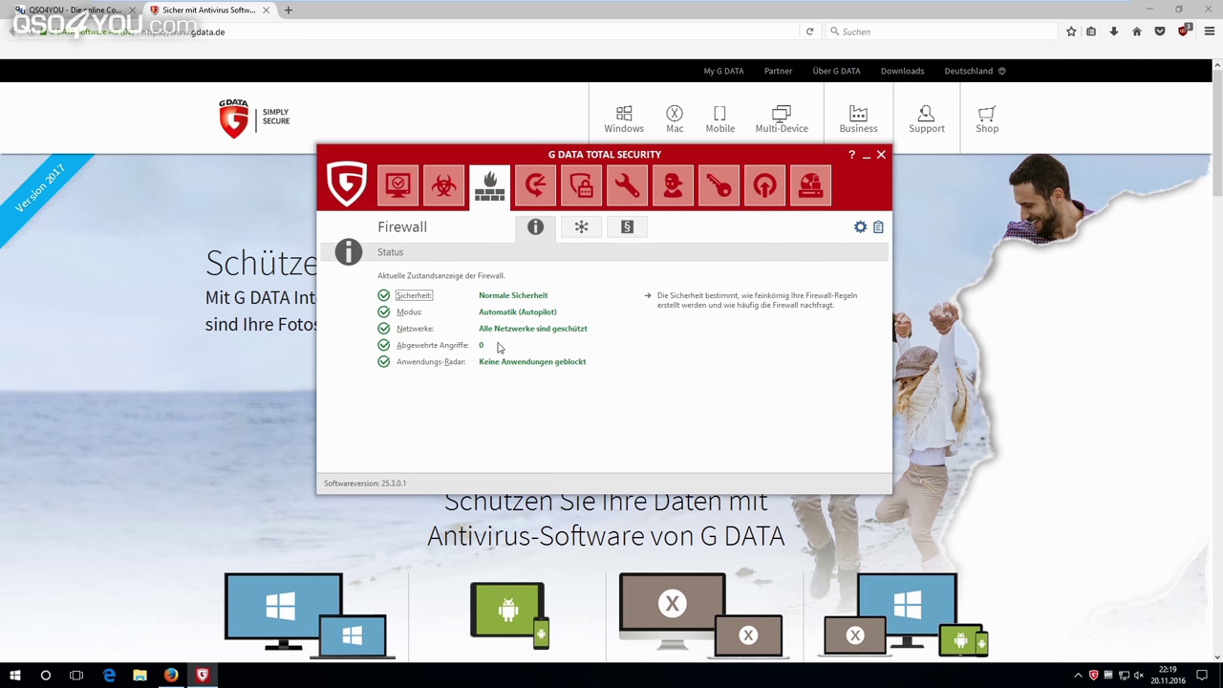
pyautogui.click(416, 329)
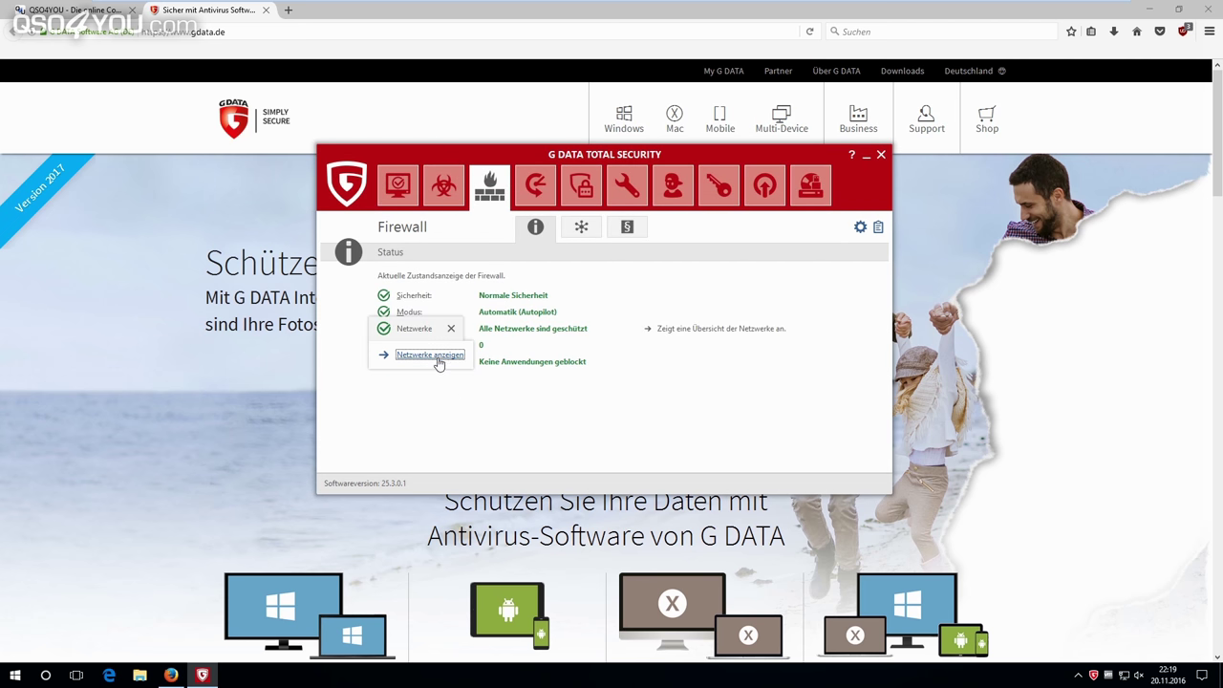
pyautogui.click(438, 355)
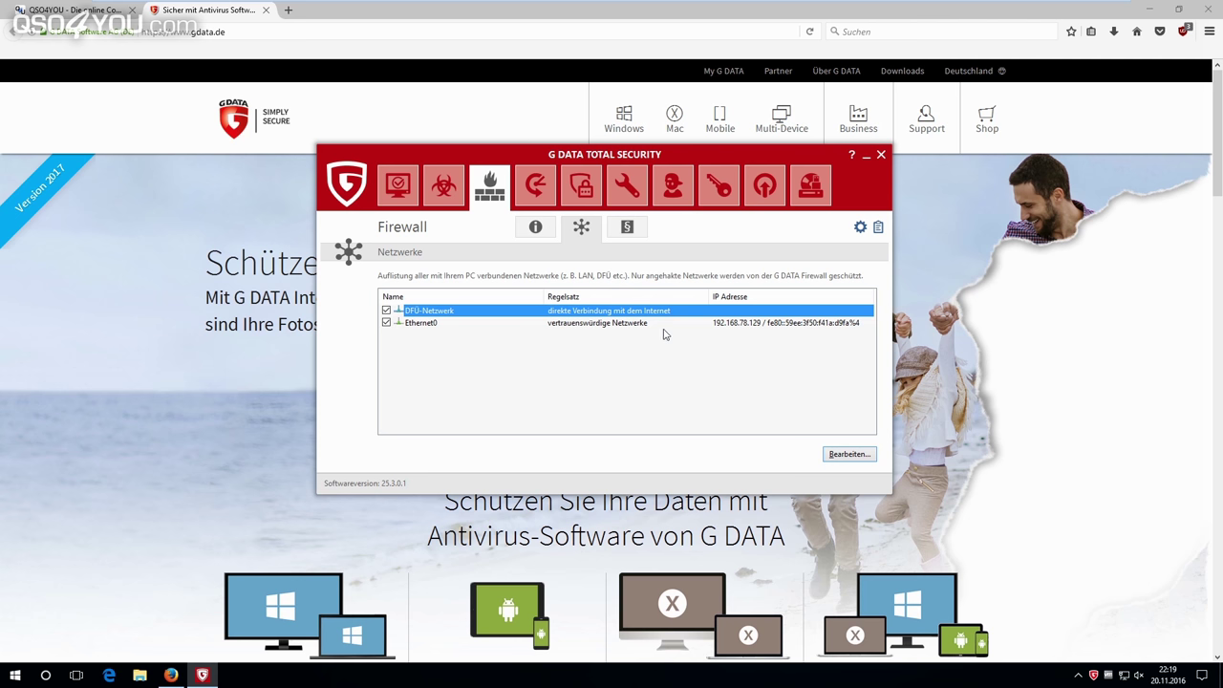
pyautogui.click(628, 228)
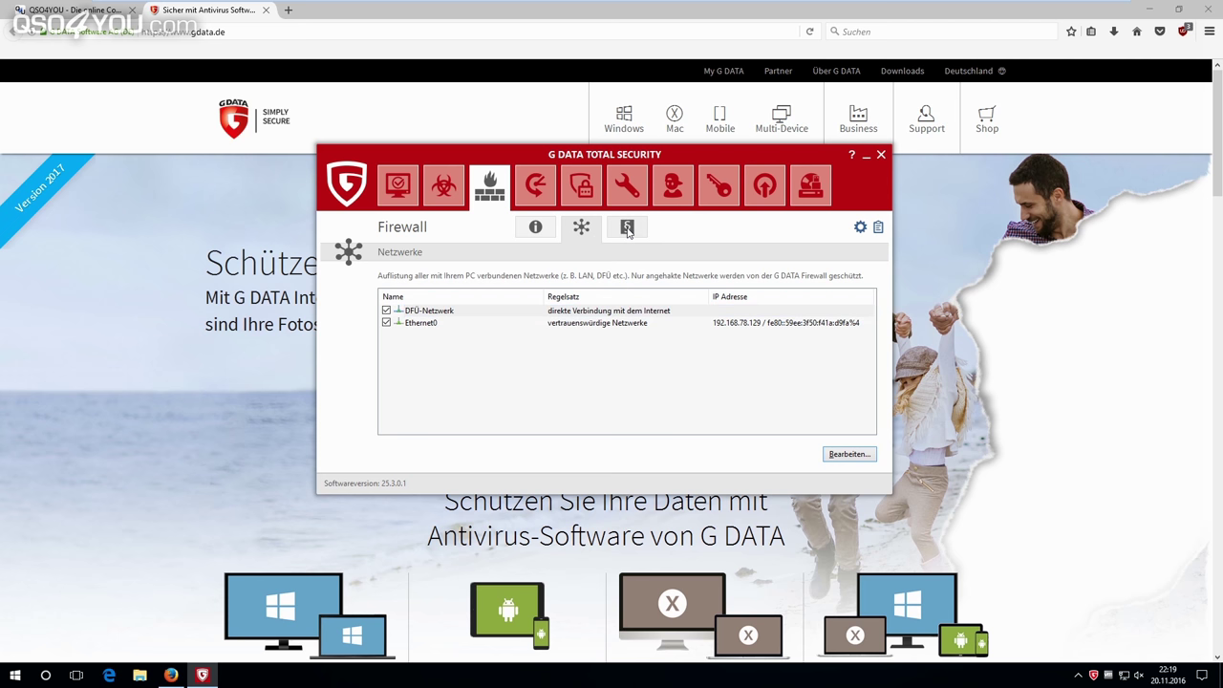
pyautogui.click(535, 227)
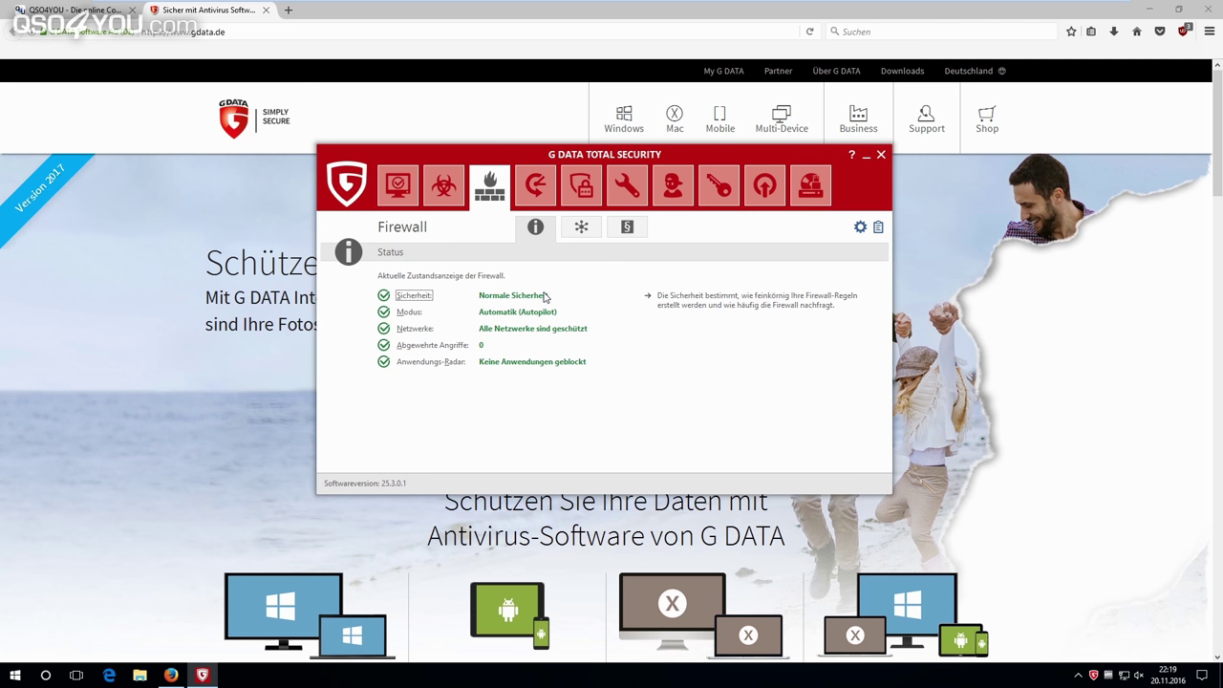
pyautogui.click(550, 199)
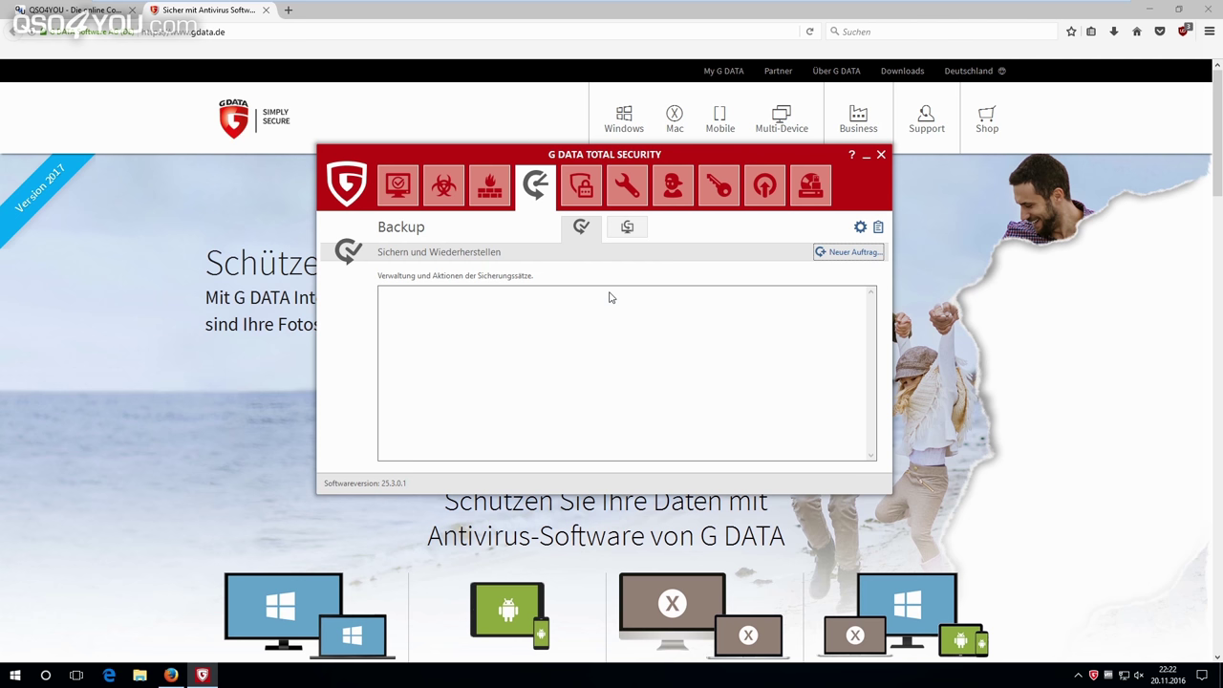
# Switch to the Passwort Manager module.
pyautogui.click(579, 196)
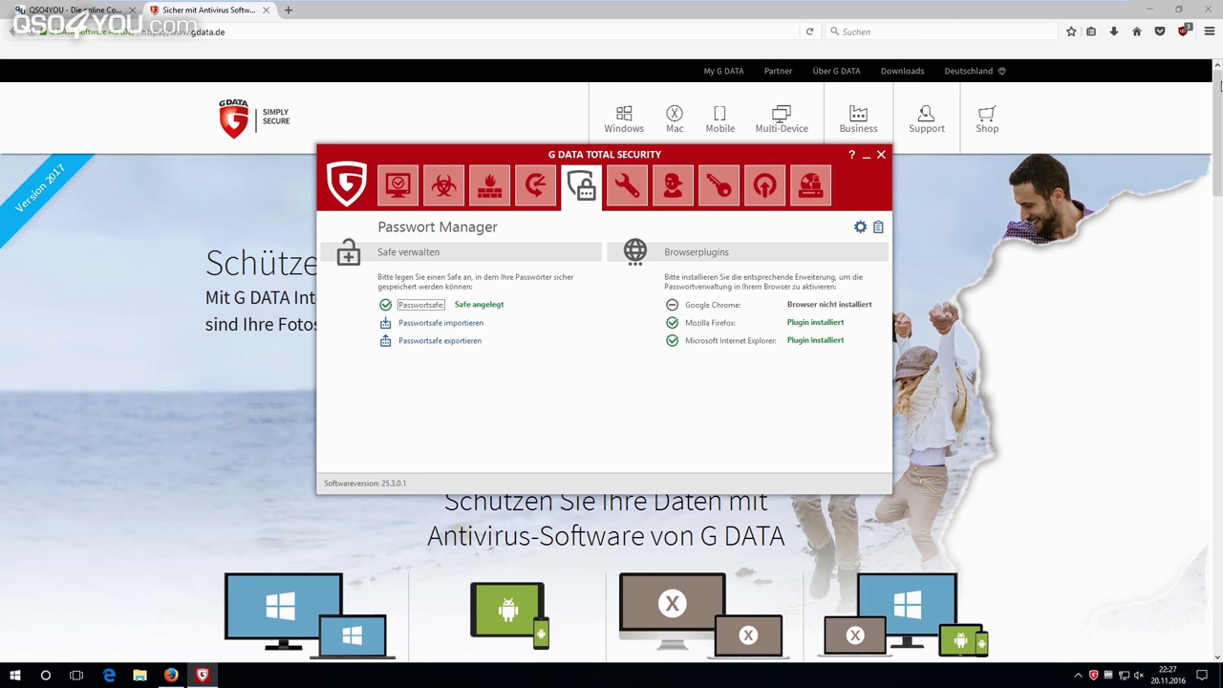
# Open Firefox's main menu.
pyautogui.click(1208, 32)
# Show Firefox's installed add-ons, open the Firefox anpassen page, then bring G DATA forward.
pyautogui.click(1178, 234)
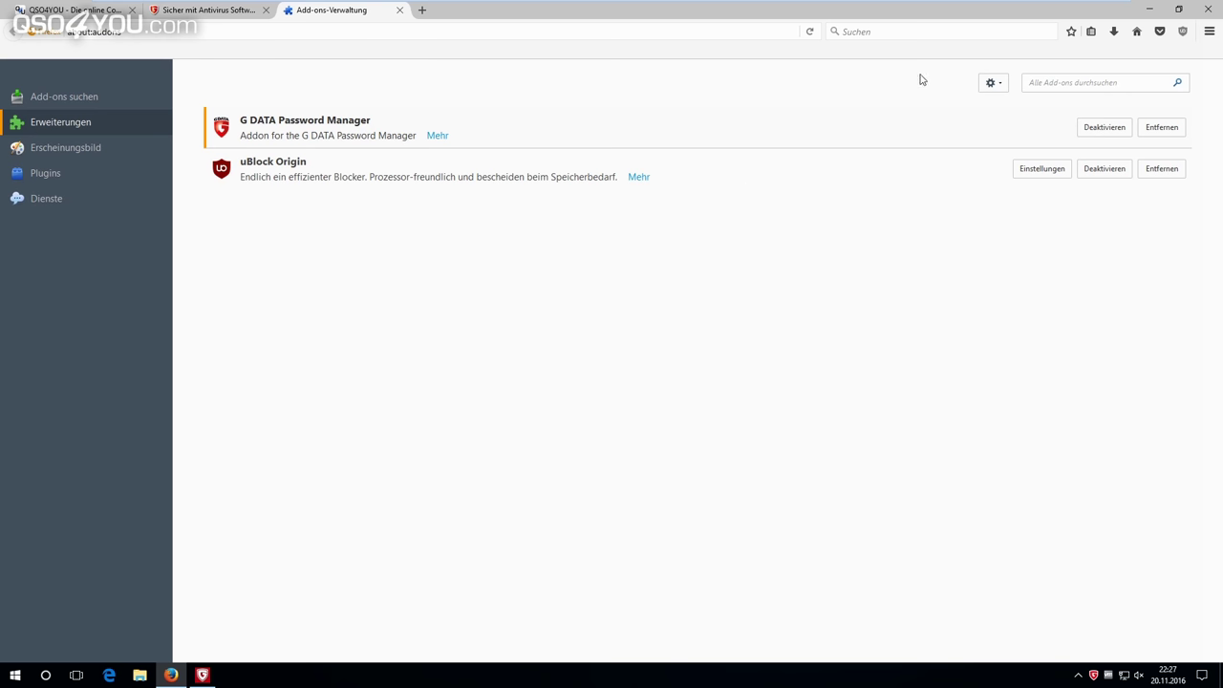
pyautogui.rightClick(743, 51)
pyautogui.rightClick(740, 22)
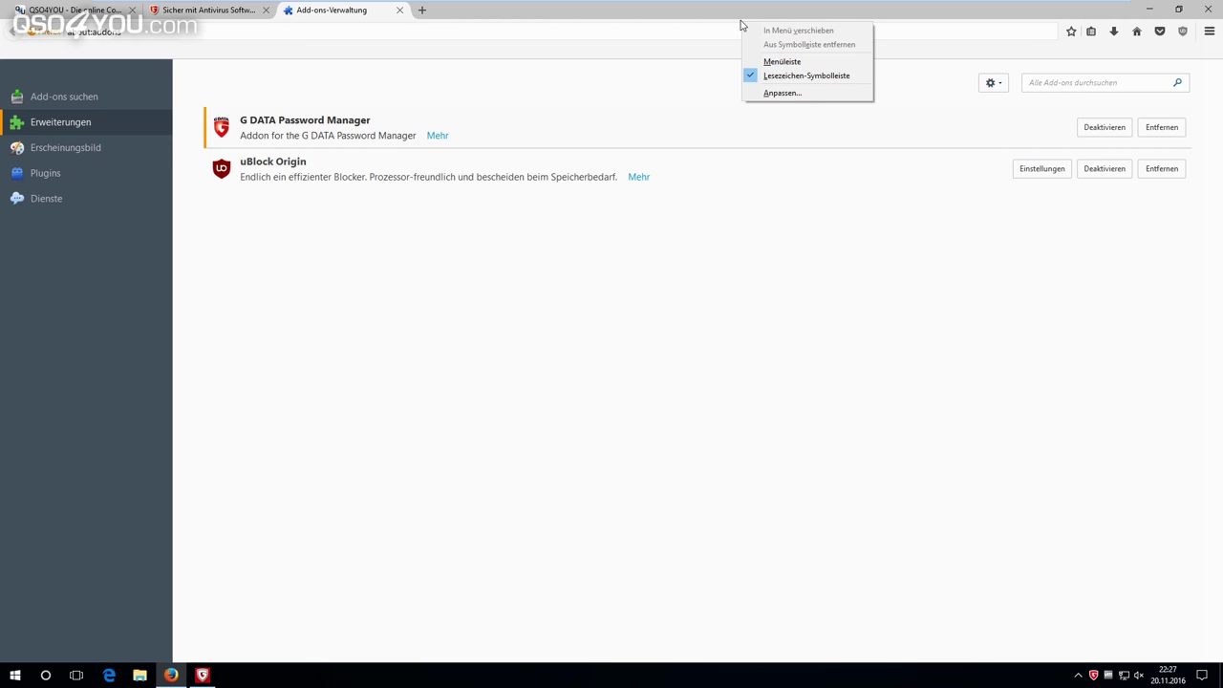
pyautogui.click(795, 92)
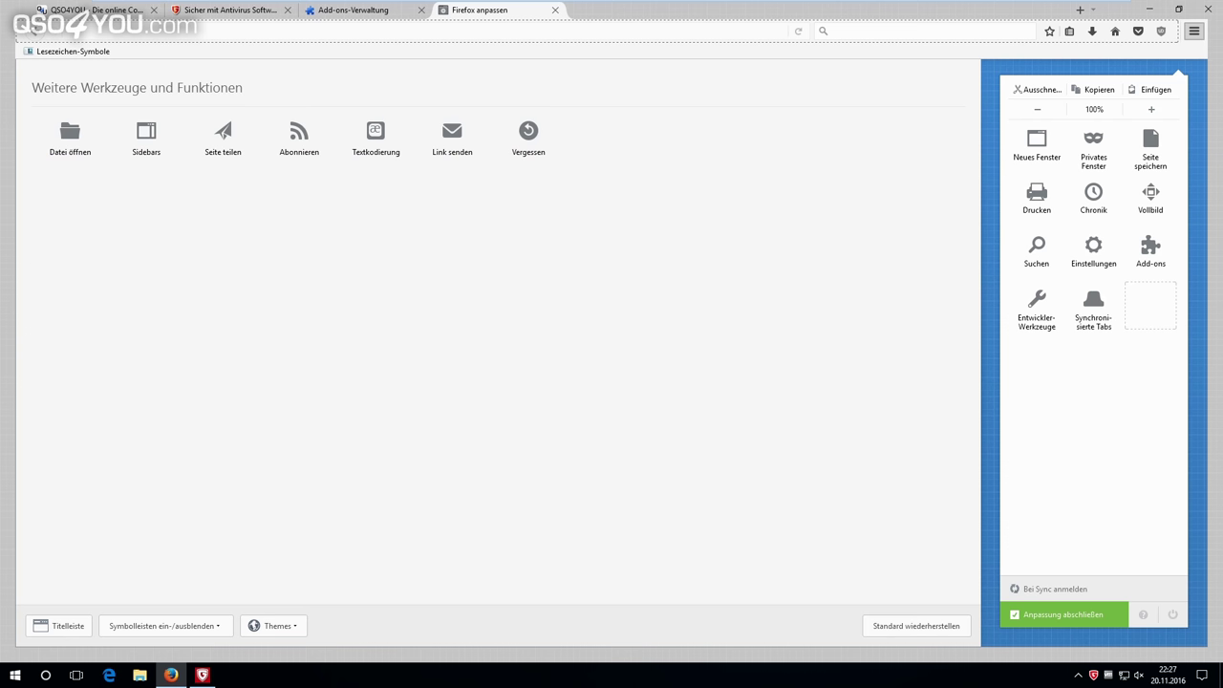
pyautogui.click(201, 674)
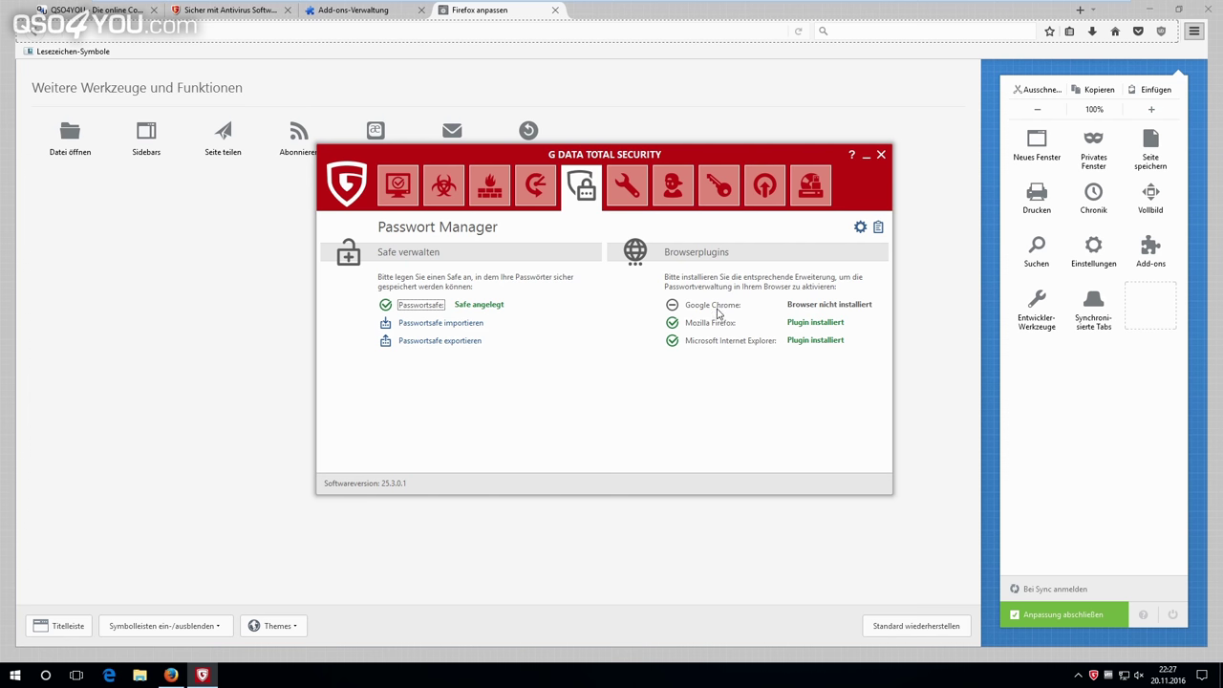
# Launch Internet Explorer through a Start menu search for 'internet', then return to Firefox.
pyautogui.click(16, 675)
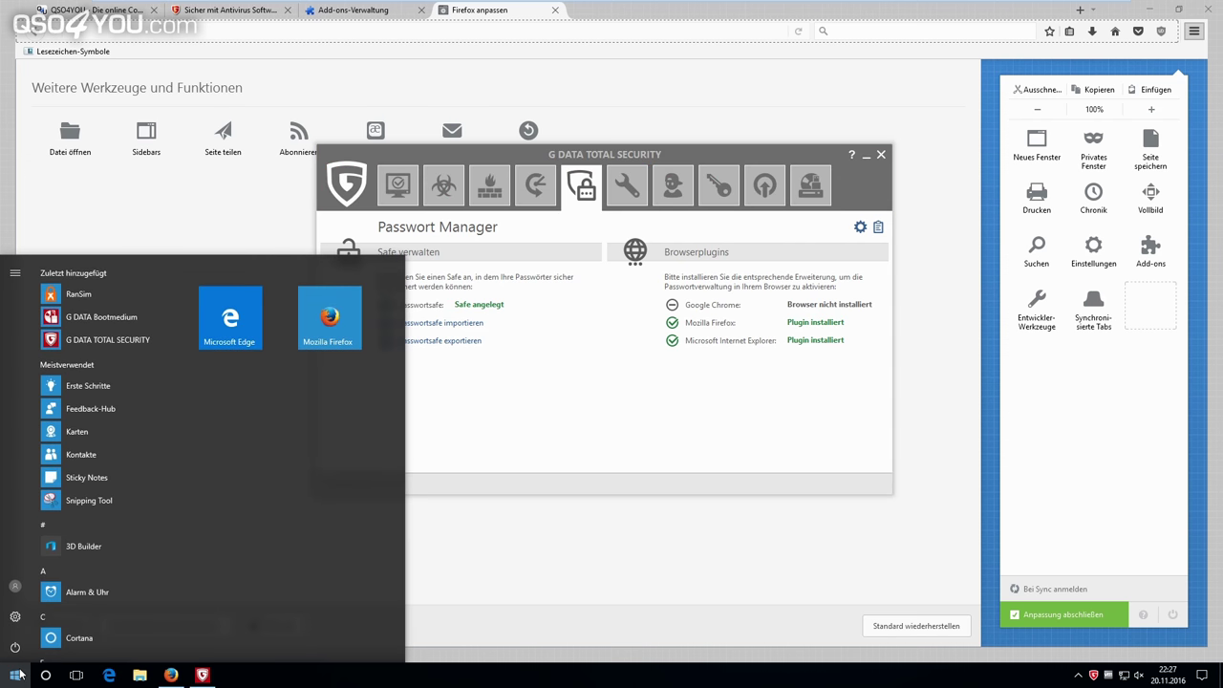
pyautogui.write('internet')
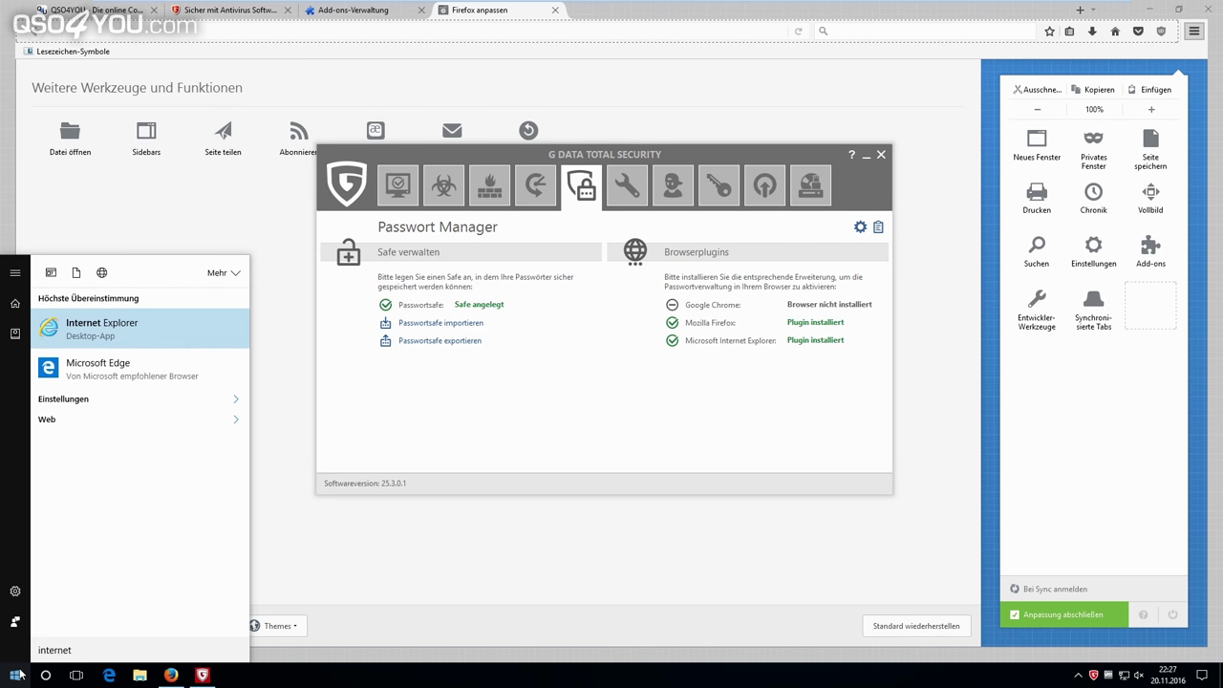
pyautogui.press('Return')
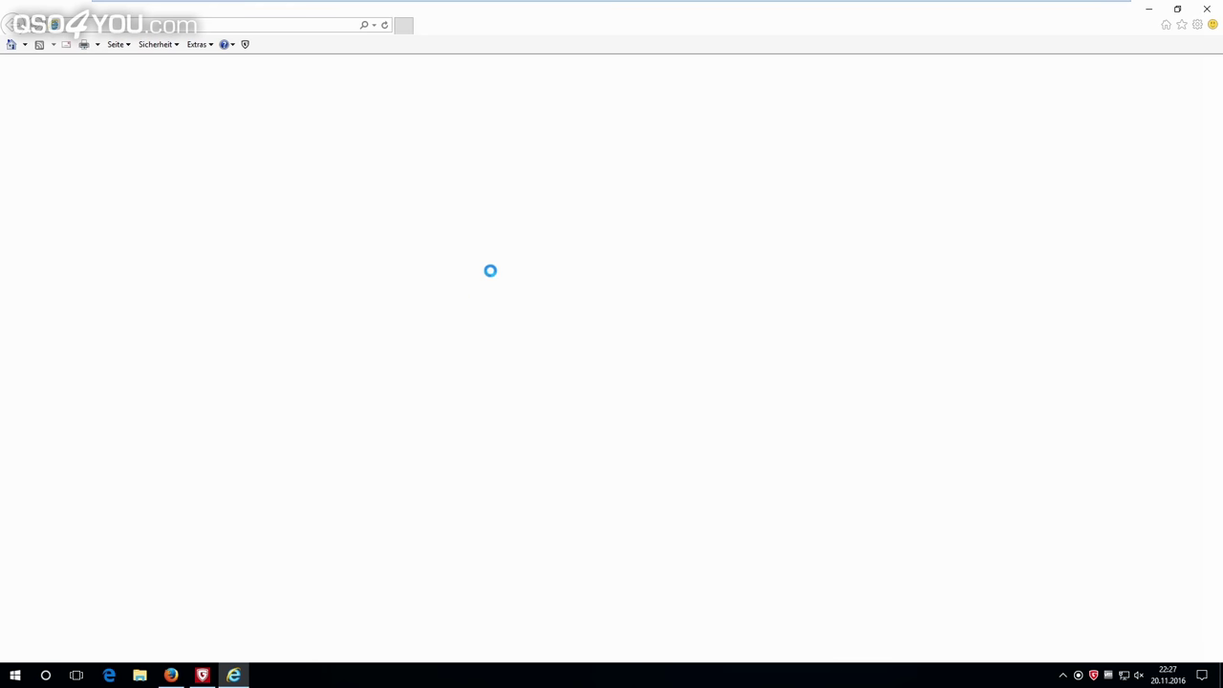
pyautogui.click(171, 674)
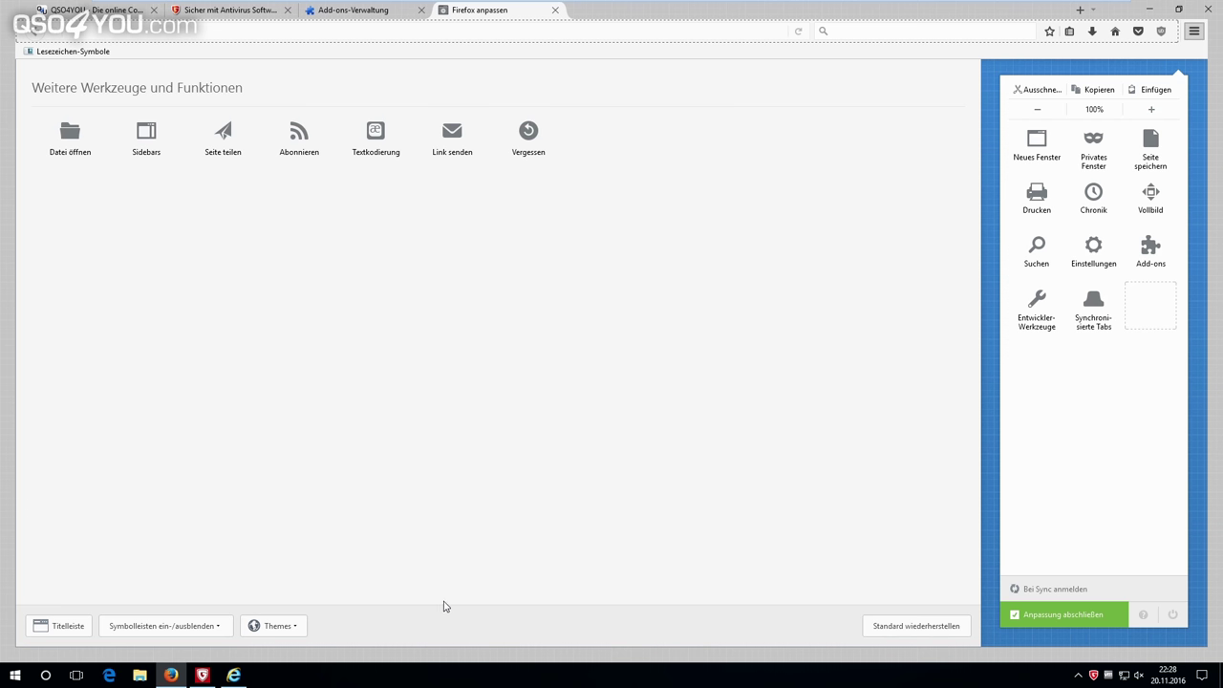
# Restore and enlarge the Internet Explorer window on MSN, and bring up the G DATA password manager.
pyautogui.click(233, 674)
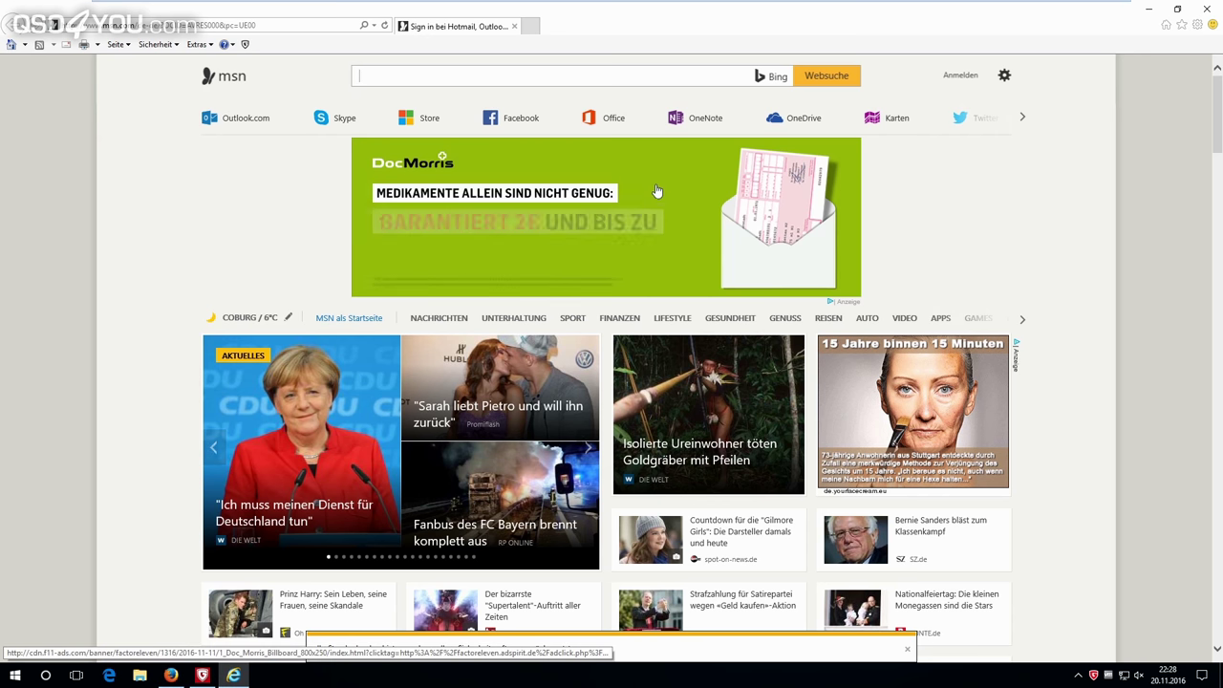
pyautogui.moveTo(777, 19); pyautogui.dragTo(633, 104)
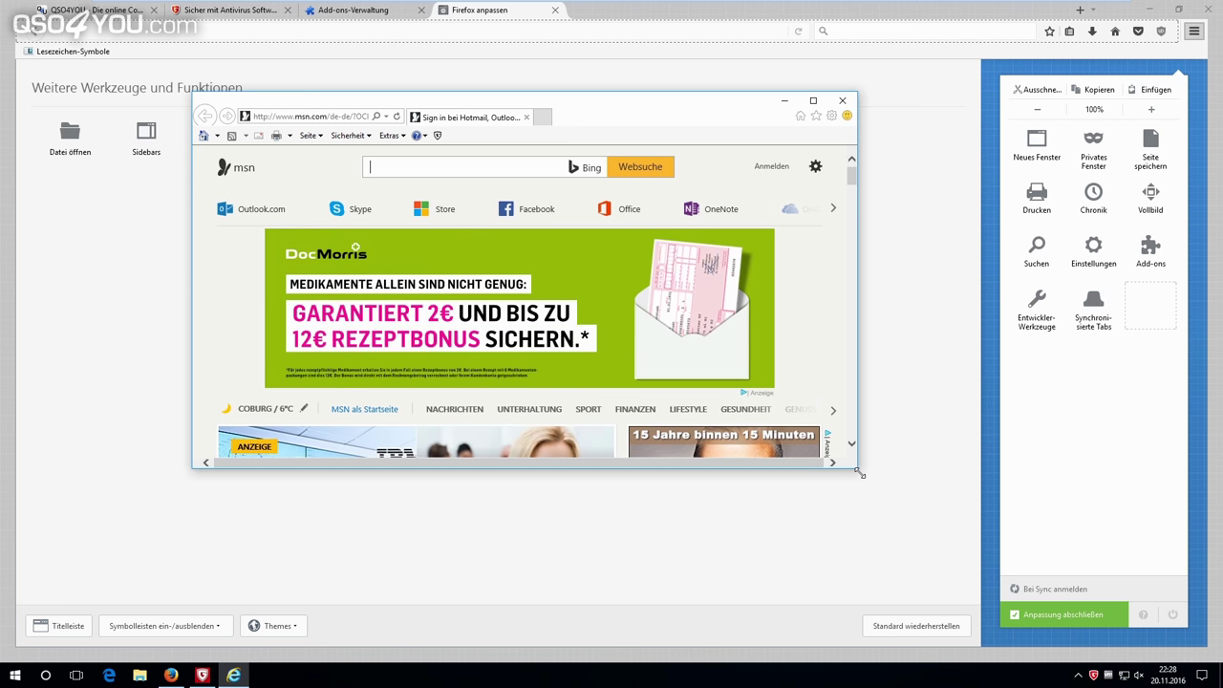
pyautogui.moveTo(859, 472); pyautogui.dragTo(969, 580)
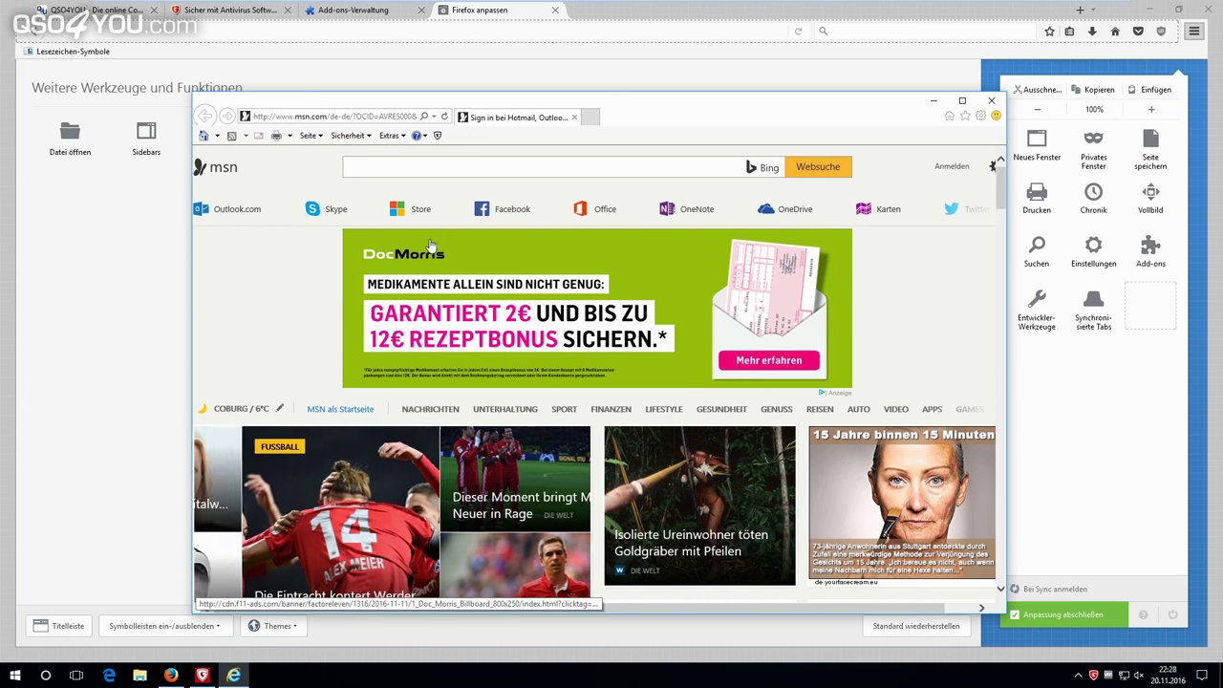
pyautogui.click(438, 136)
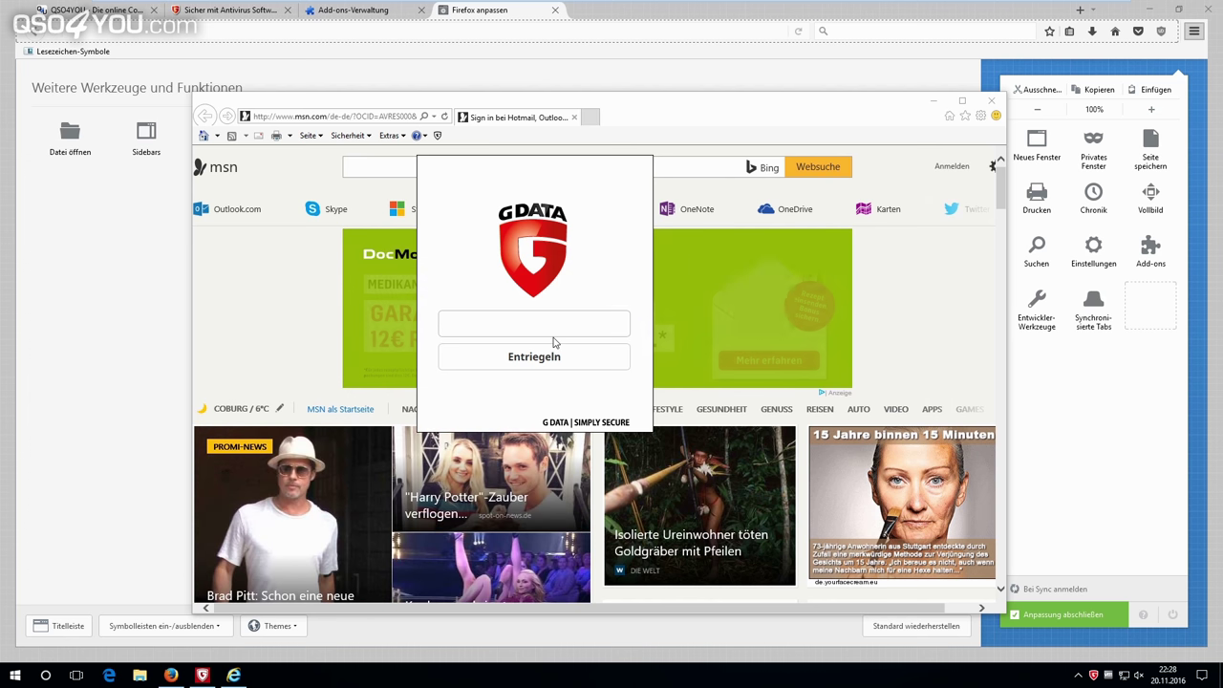
# Unlock the safe with its password, check msn.com logins, and open the management window.
pyautogui.write('1234')
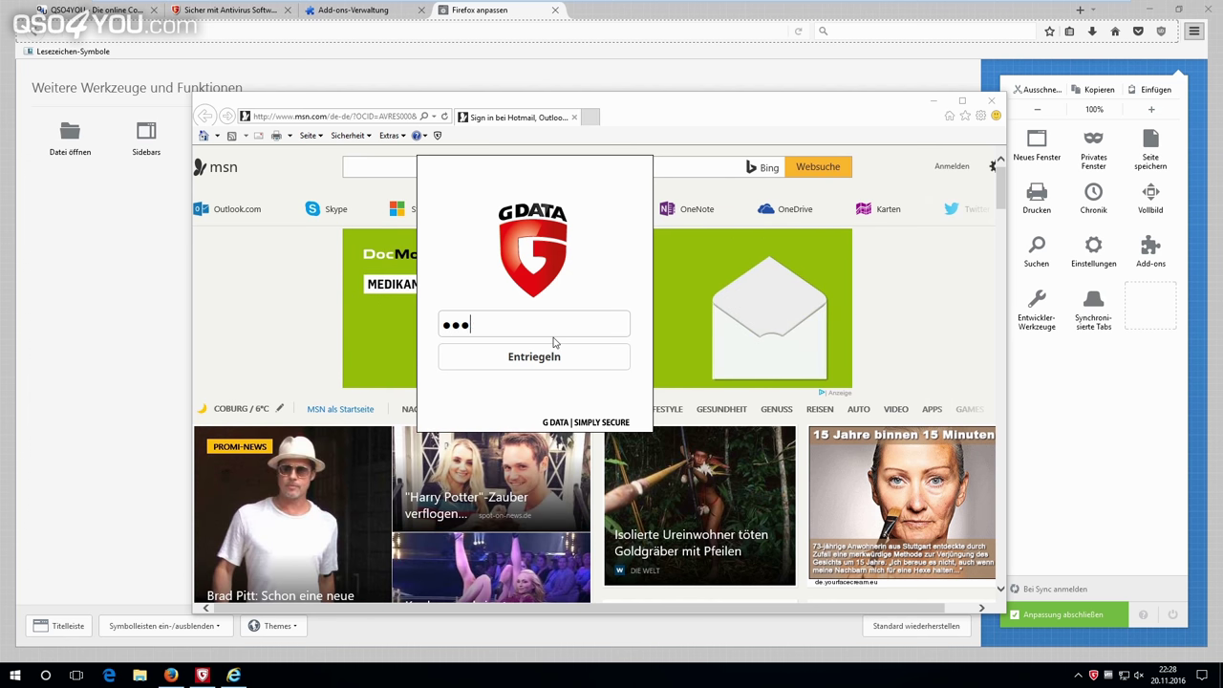
pyautogui.press('Return')
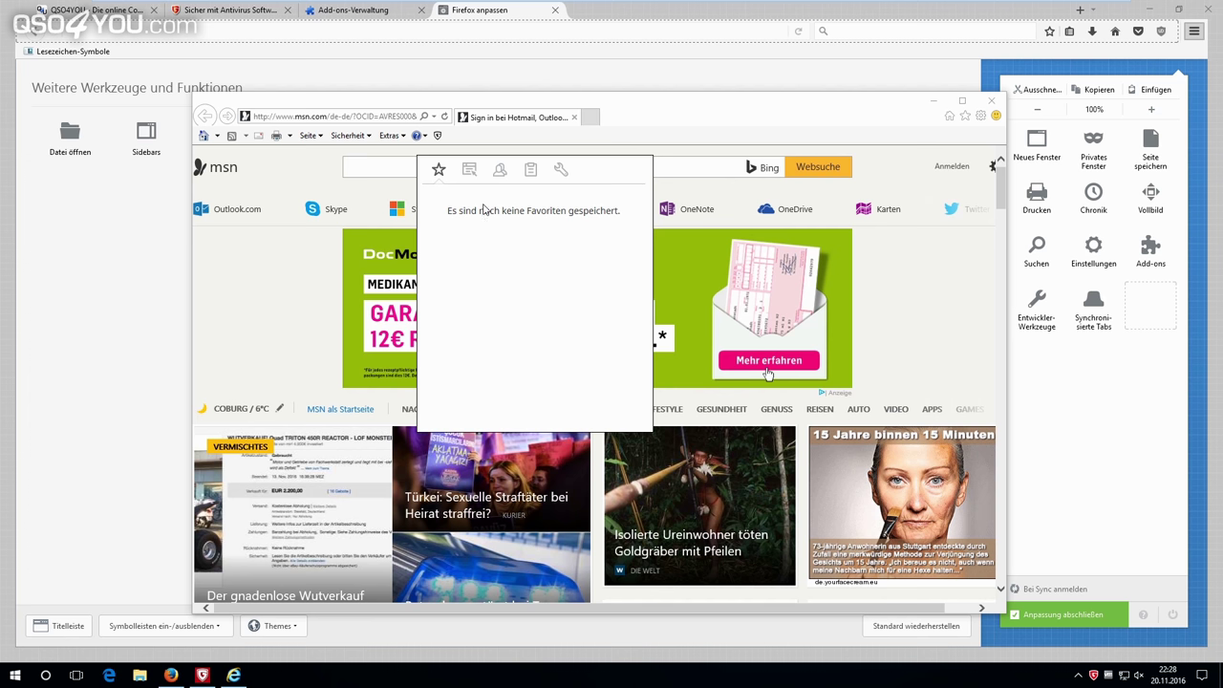
pyautogui.click(469, 169)
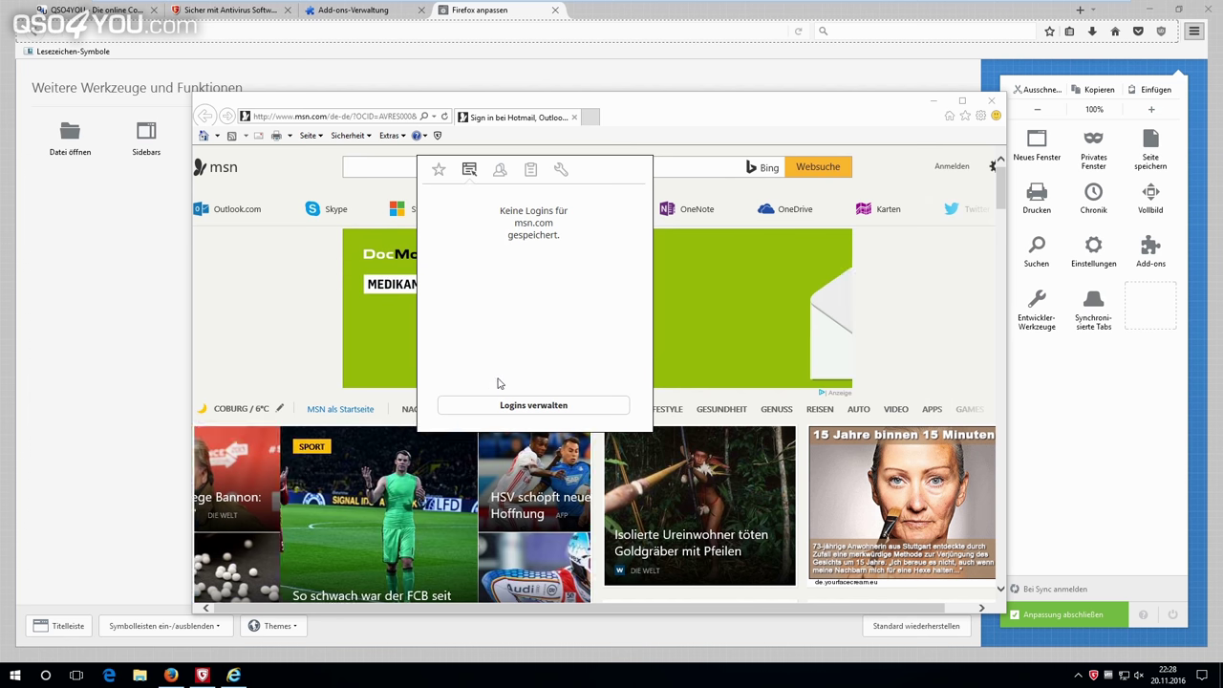
pyautogui.click(534, 406)
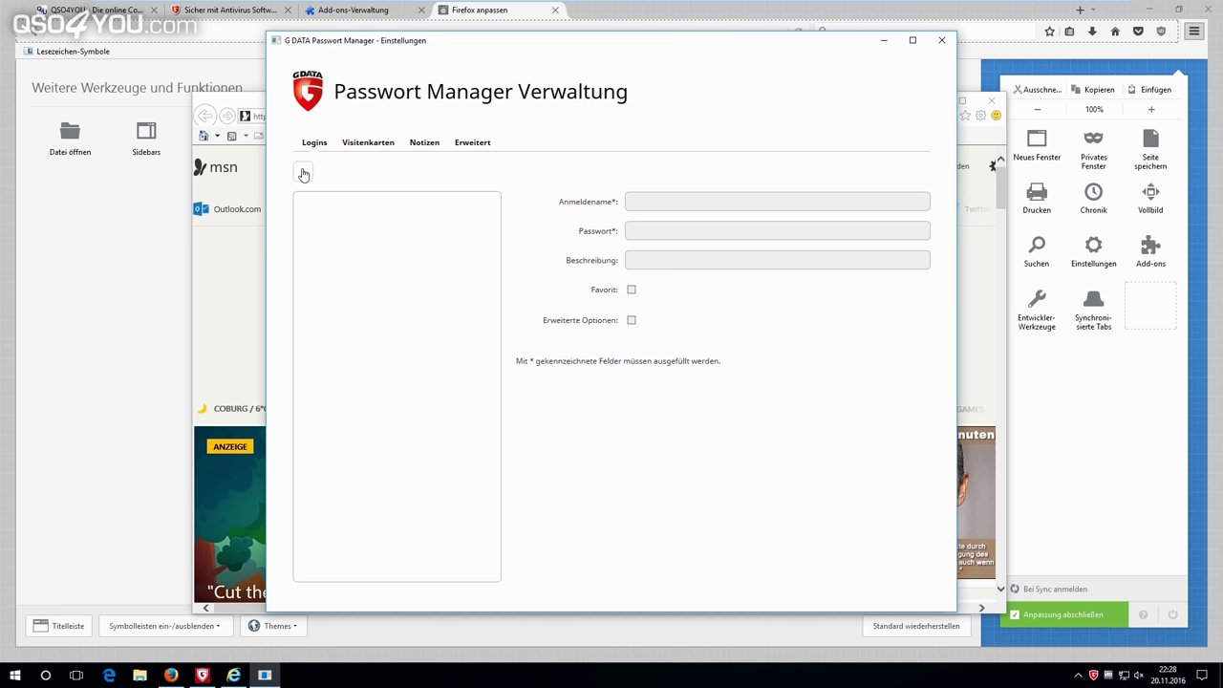
# Add a Neues Login entry, enable Erweiterte Optionen, and start filling the Formular field.
pyautogui.click(632, 321)
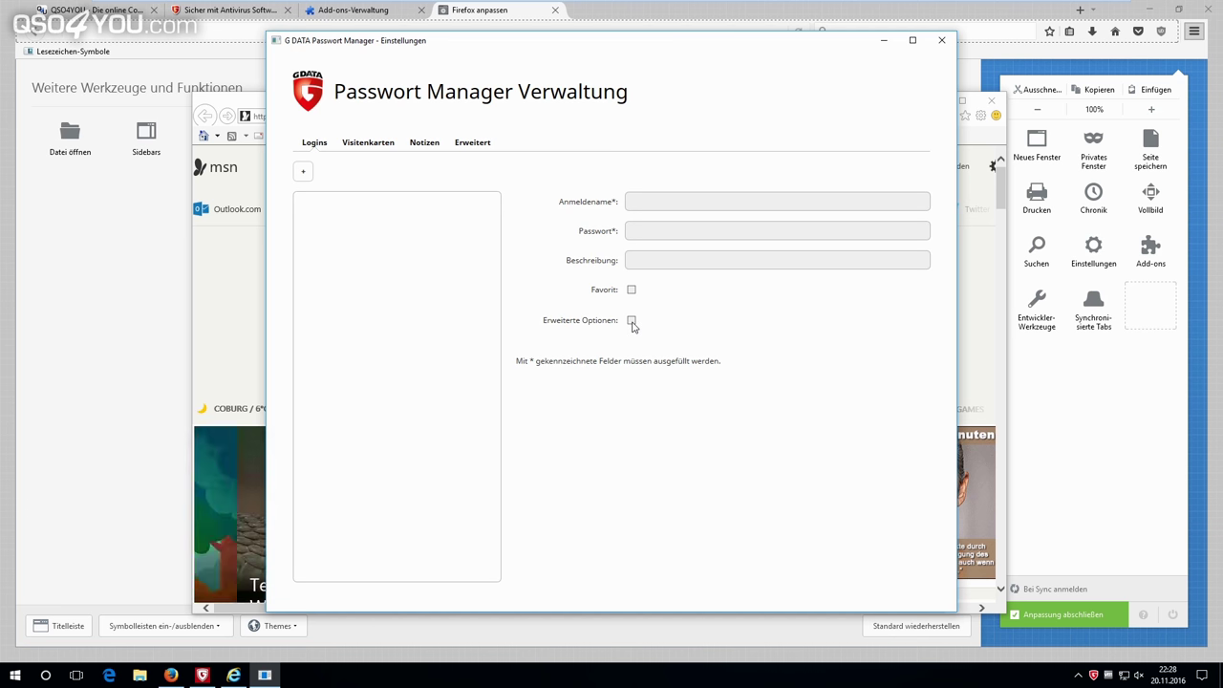
pyautogui.click(303, 171)
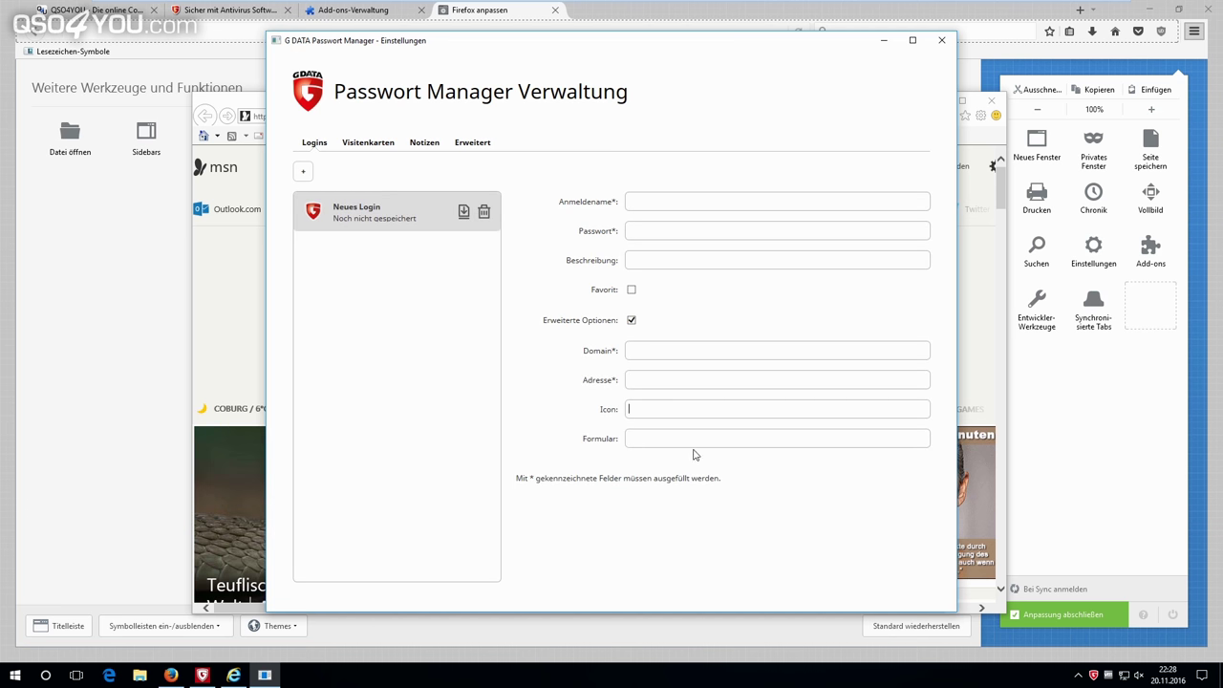
pyautogui.click(661, 441)
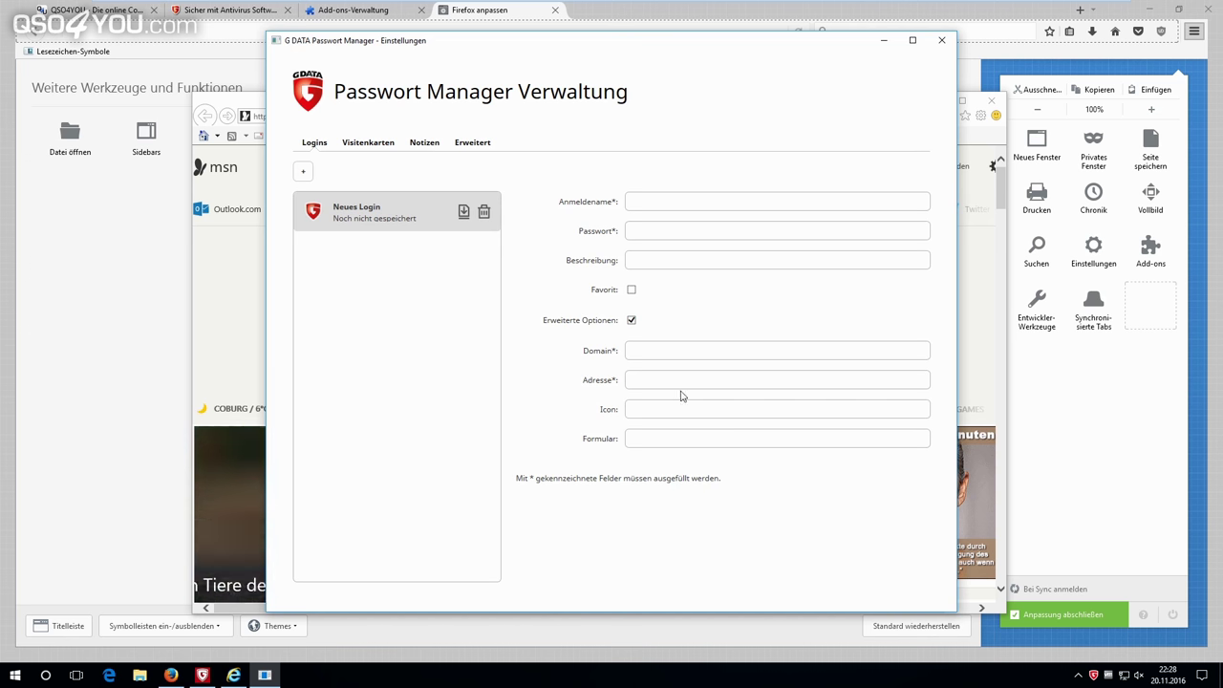
# Browse the Visitenkarten, Notizen and Erweitert sections of the Passwort Manager Verwaltung.
pyautogui.click(390, 142)
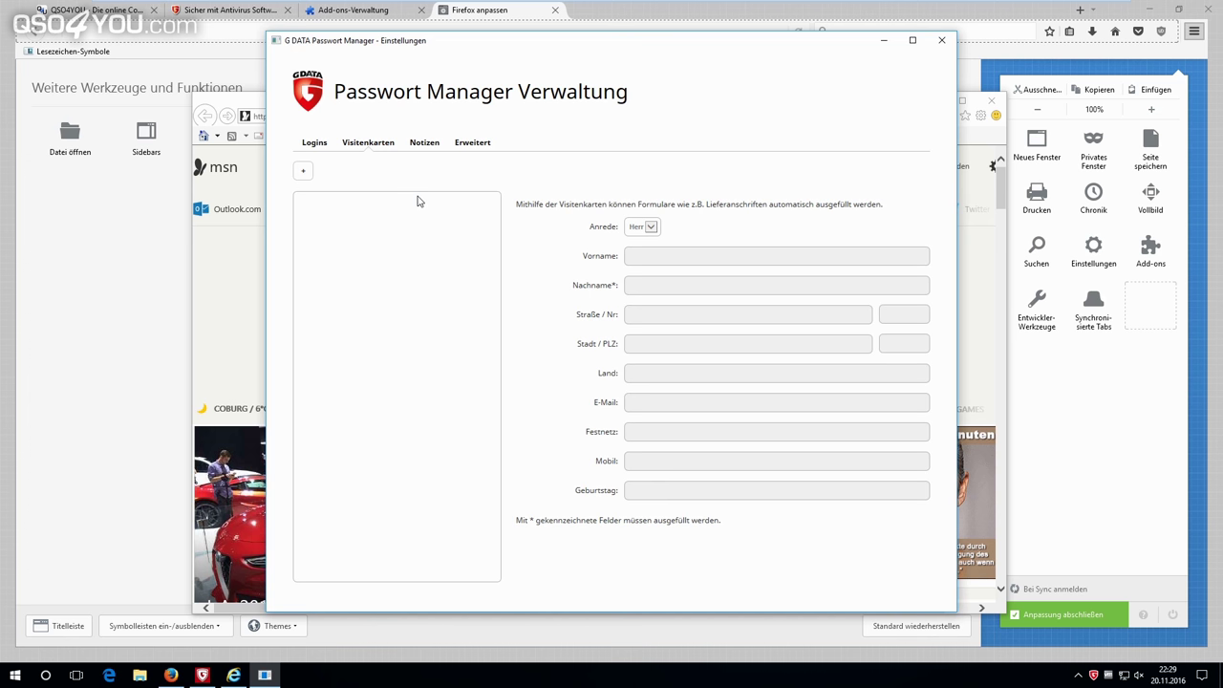
pyautogui.click(432, 143)
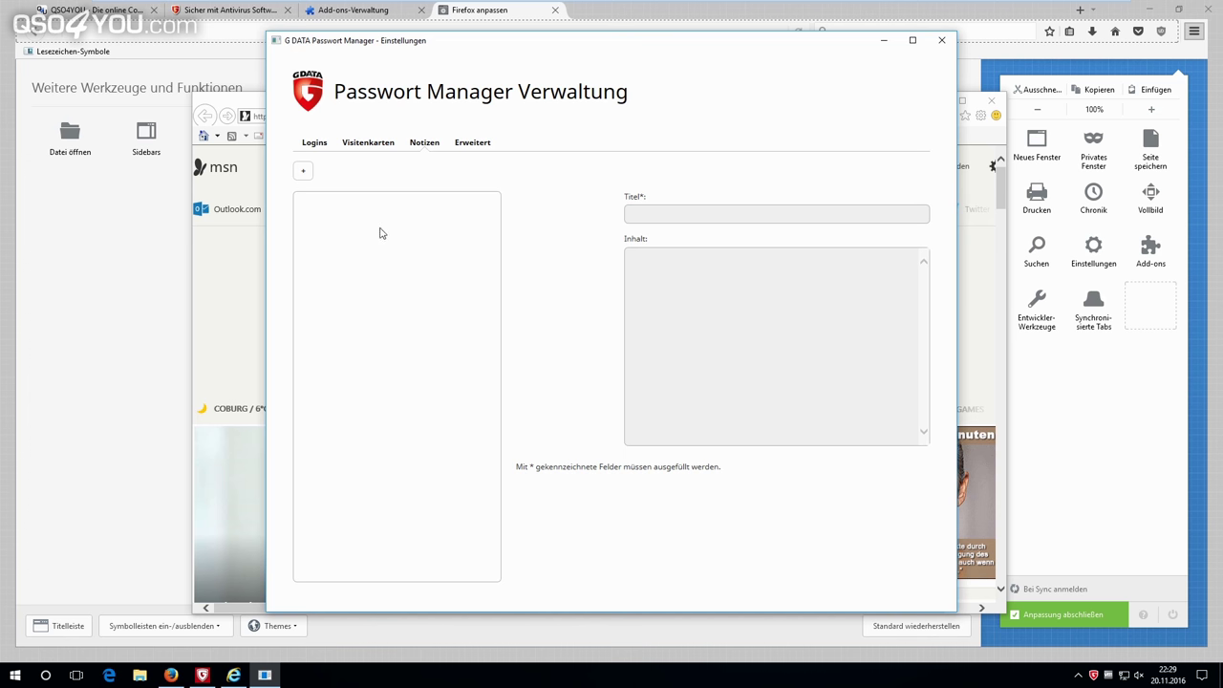
pyautogui.click(463, 144)
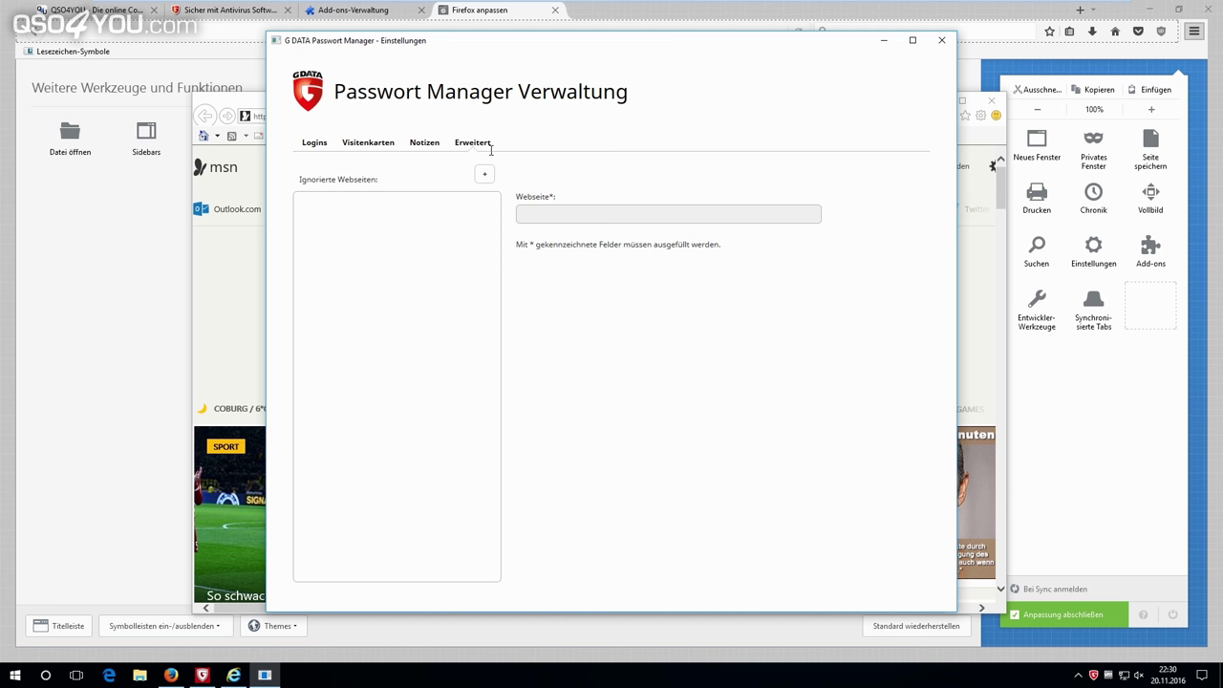
# Return to Logins, close the password manager settings, and start exporting the password safe.
pyautogui.click(314, 142)
pyautogui.click(303, 171)
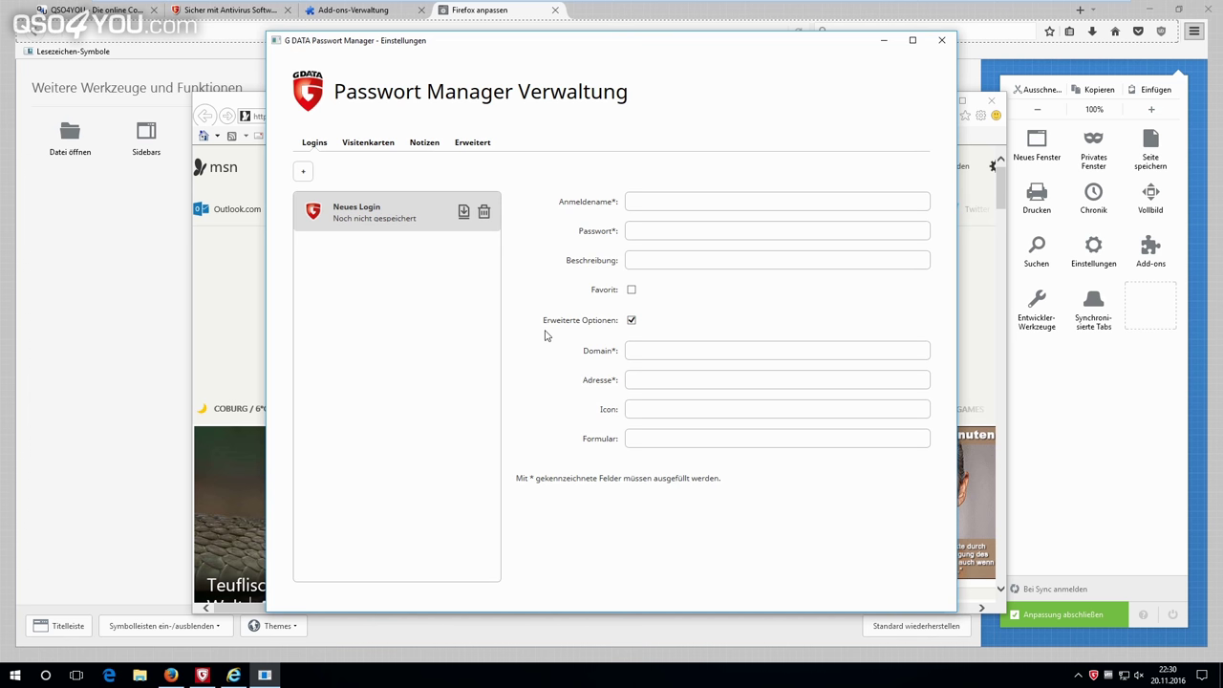
pyautogui.press('Escape')
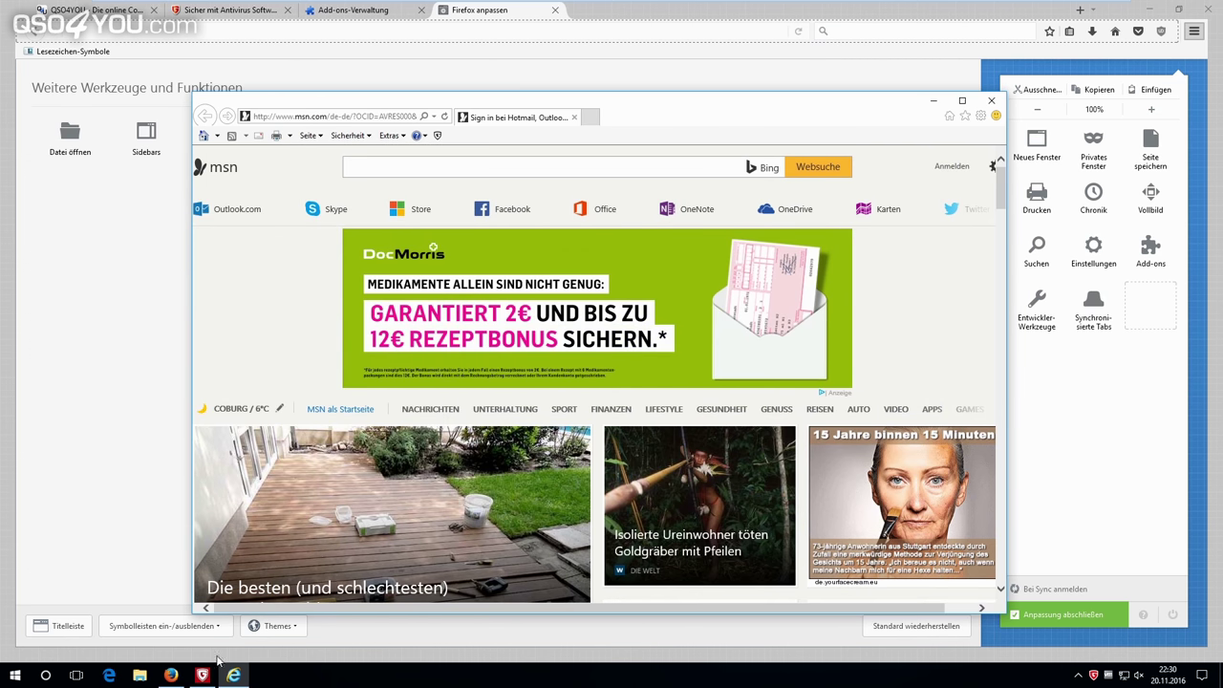
pyautogui.click(202, 674)
pyautogui.click(440, 341)
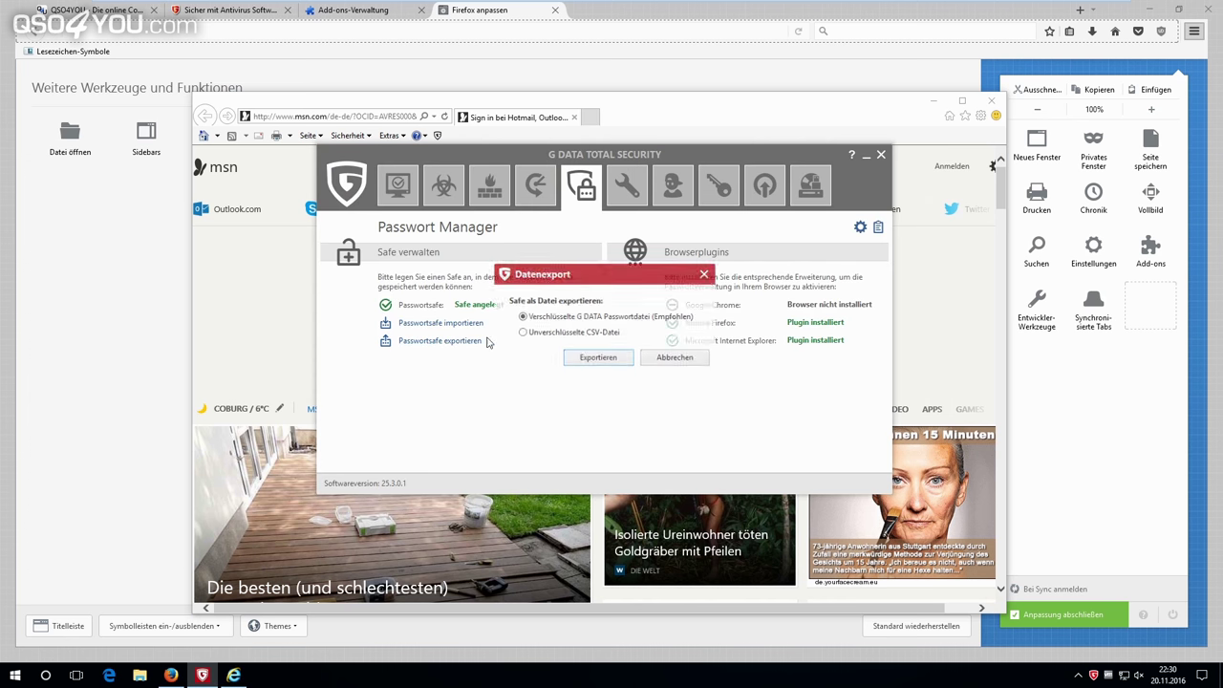
# Cancel the Datenexport and Passwortsafe importieren dialogs, then bring Internet Explorer's MSN page forward.
pyautogui.click(673, 357)
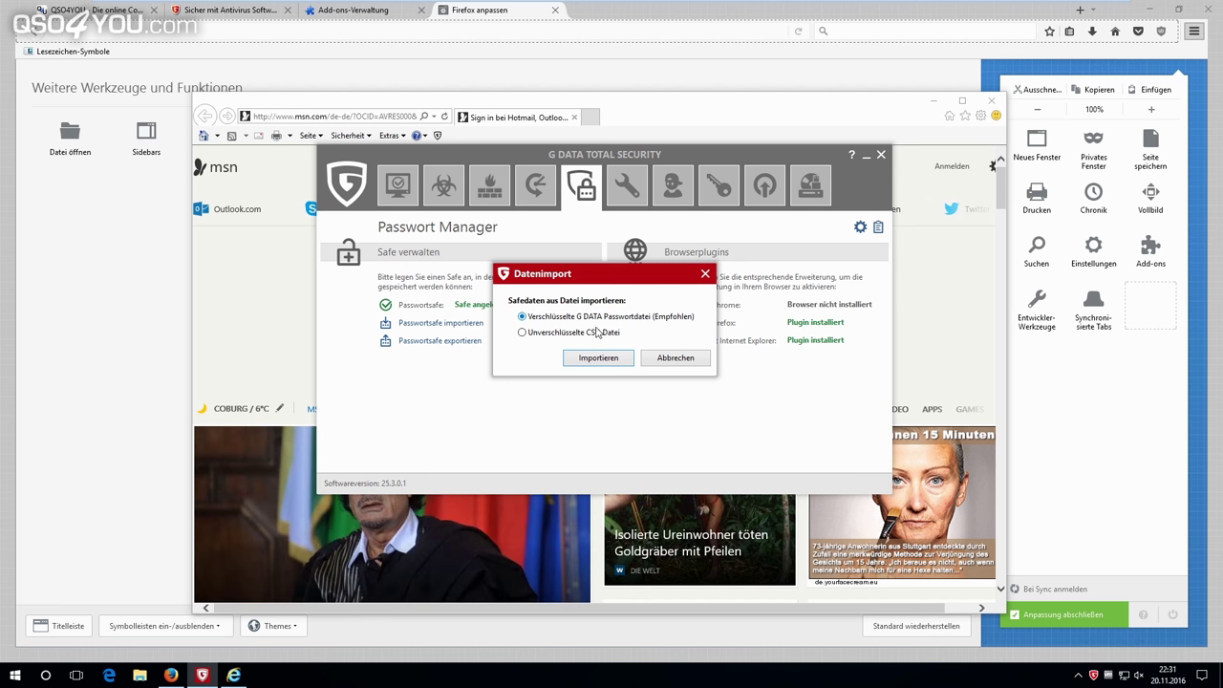
pyautogui.click(675, 357)
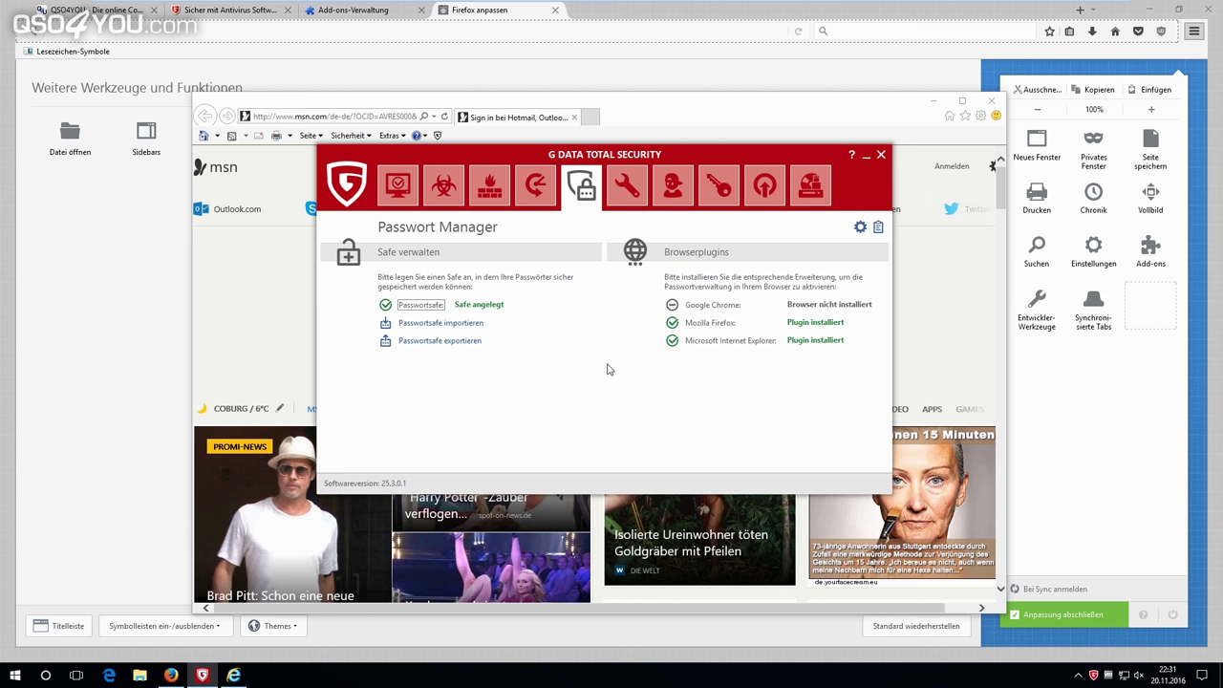
pyautogui.click(233, 676)
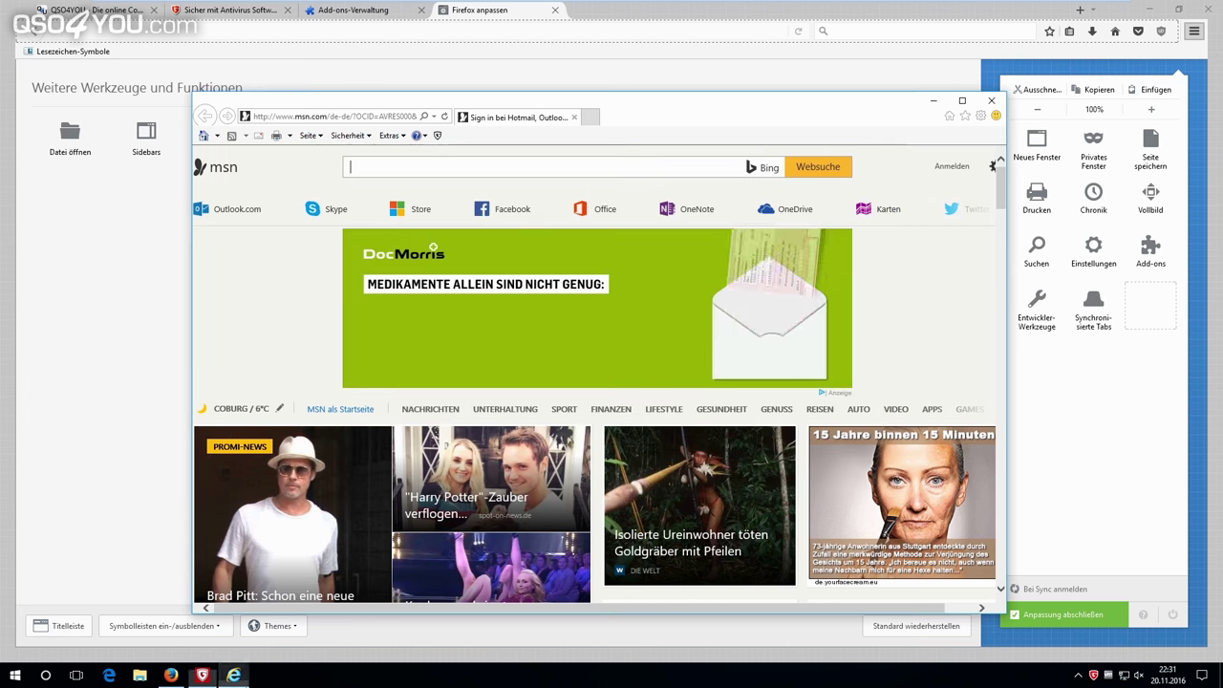
# Check the G DATA plugin's saved msn.com logins, close IE, and close Firefox's customise and add-ons tabs.
pyautogui.click(438, 135)
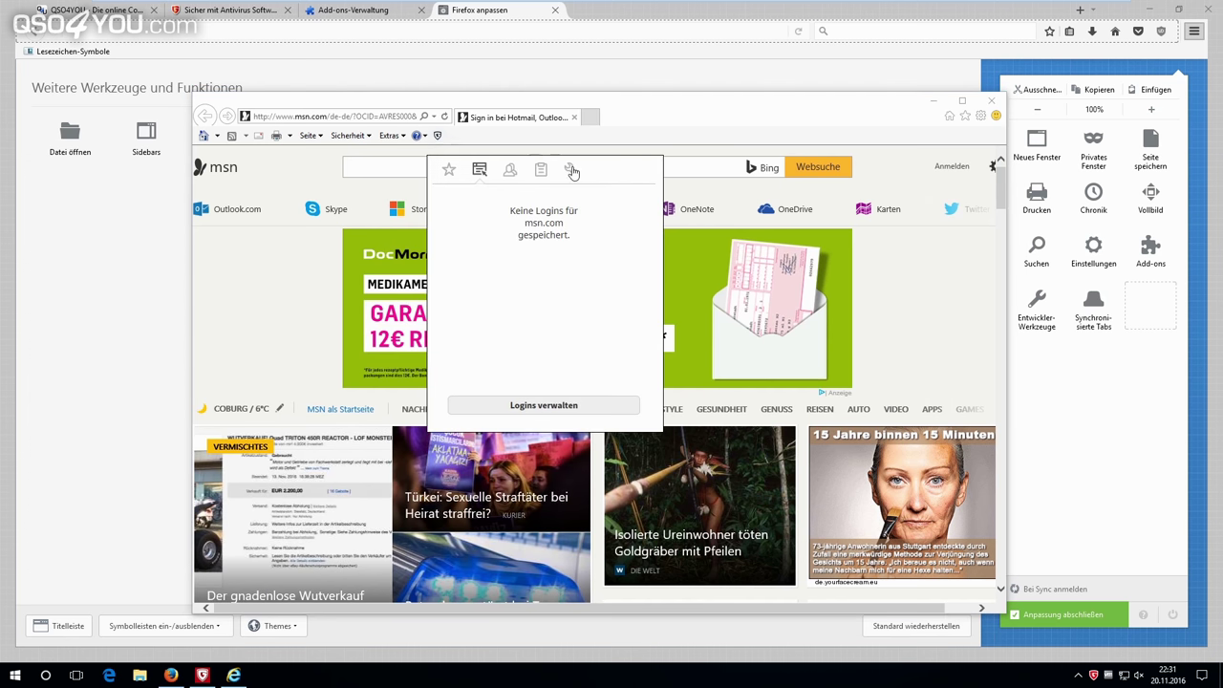
pyautogui.click(991, 101)
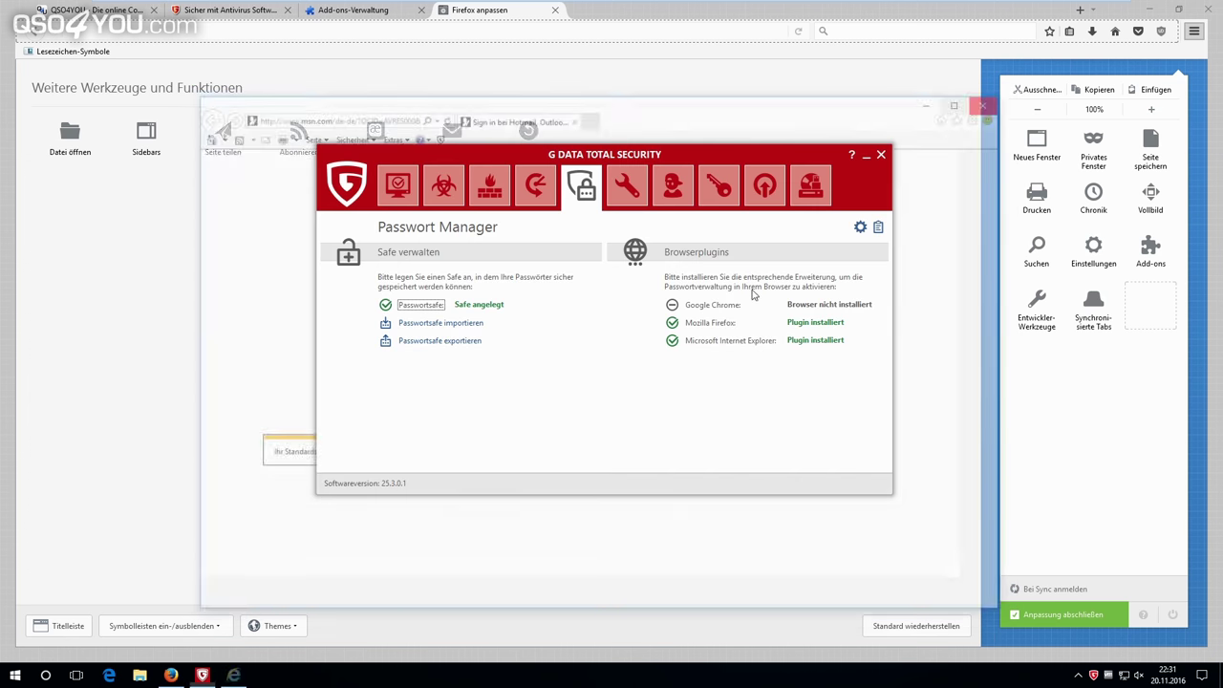
pyautogui.click(556, 12)
pyautogui.click(556, 10)
pyautogui.click(399, 9)
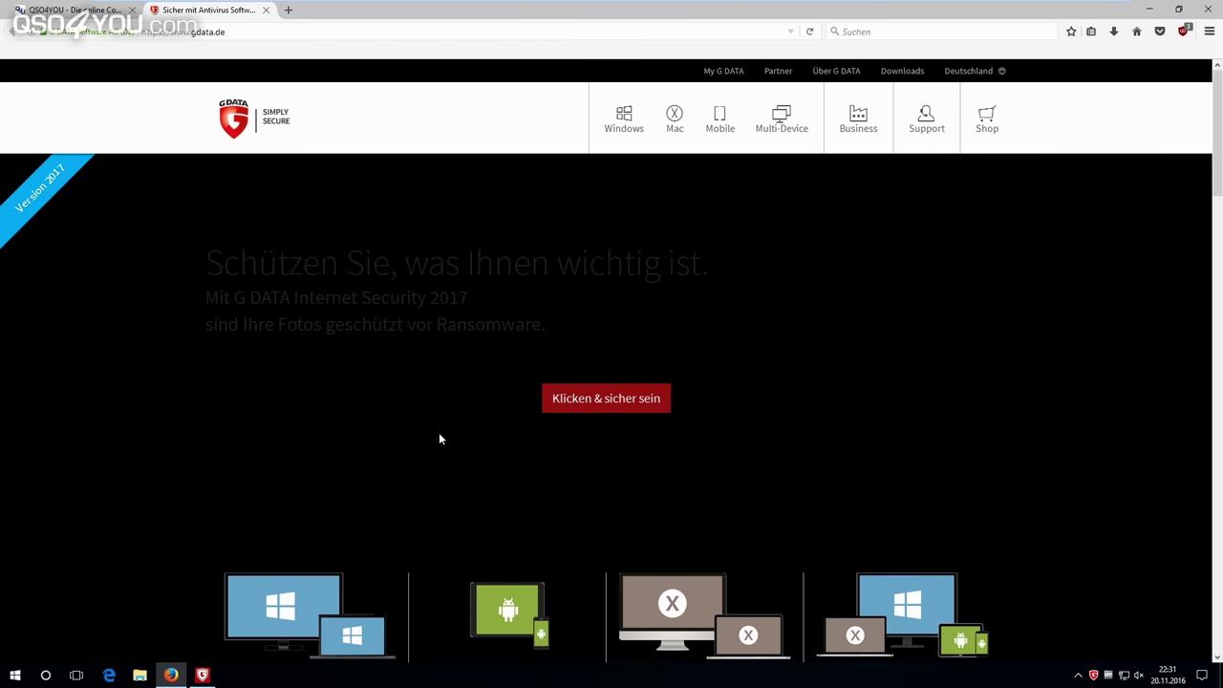
# Bring the G DATA Total Security window forward and open the Tuner module.
pyautogui.click(202, 674)
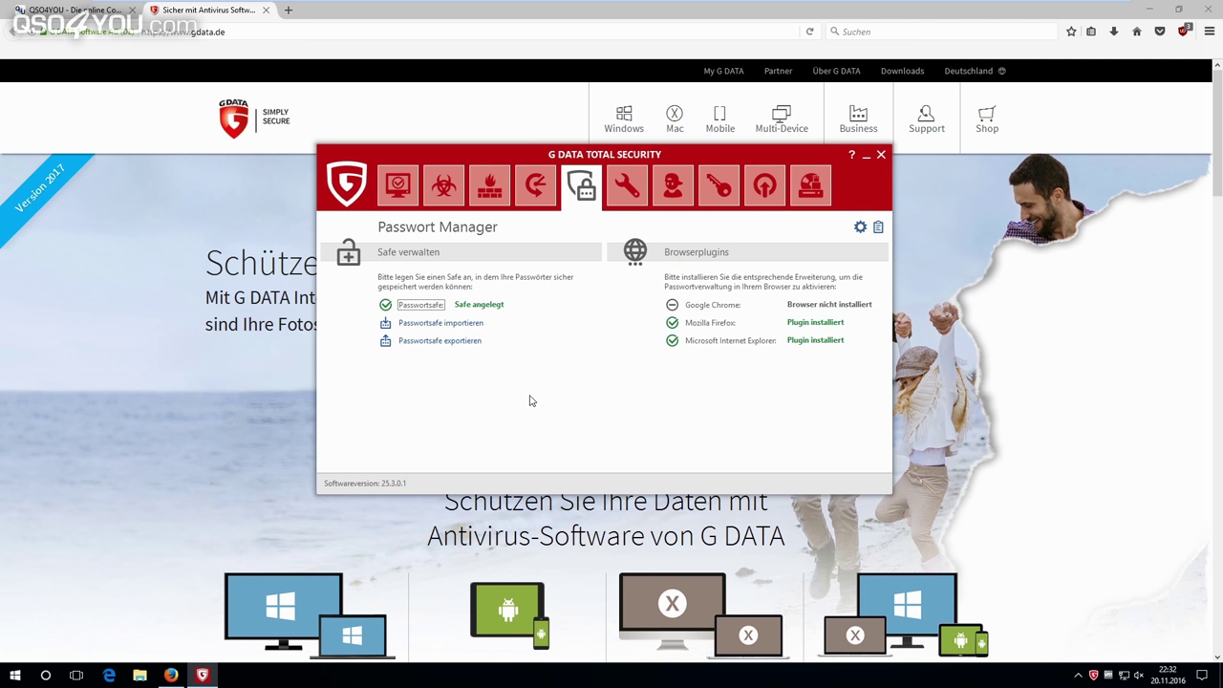
pyautogui.click(616, 188)
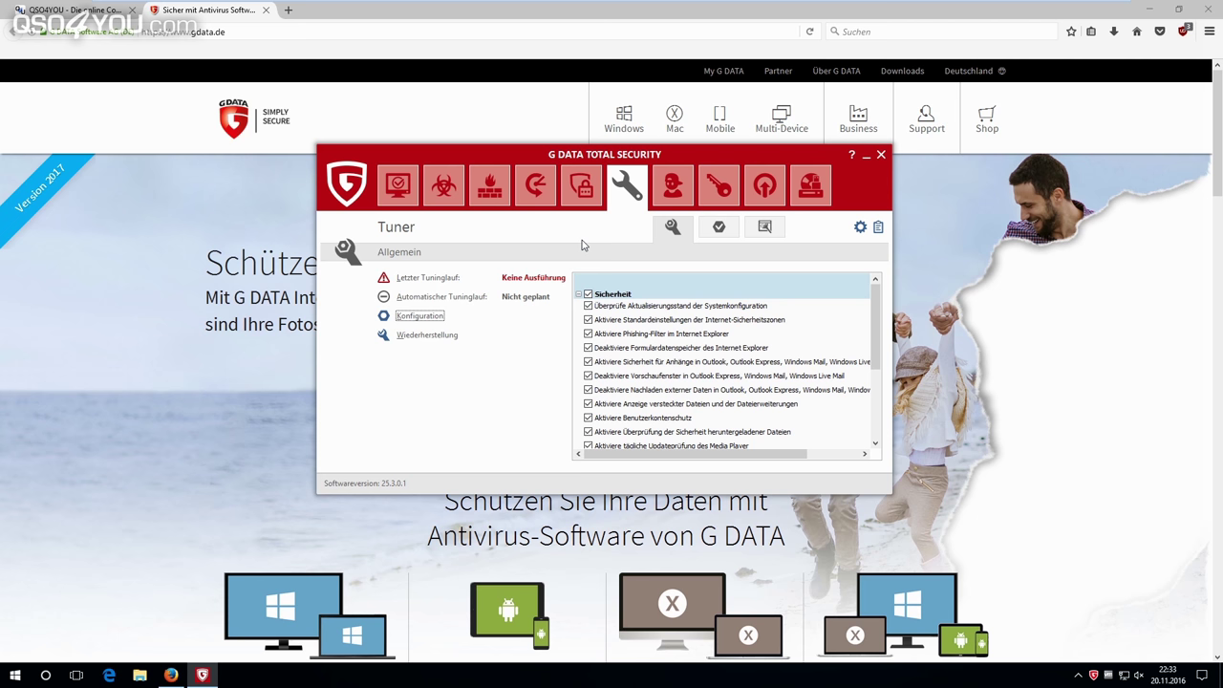
# Review the Tuner's restore points and browser plugin check, then view Kindersicherung's Eigene Filter page.
pyautogui.click(709, 229)
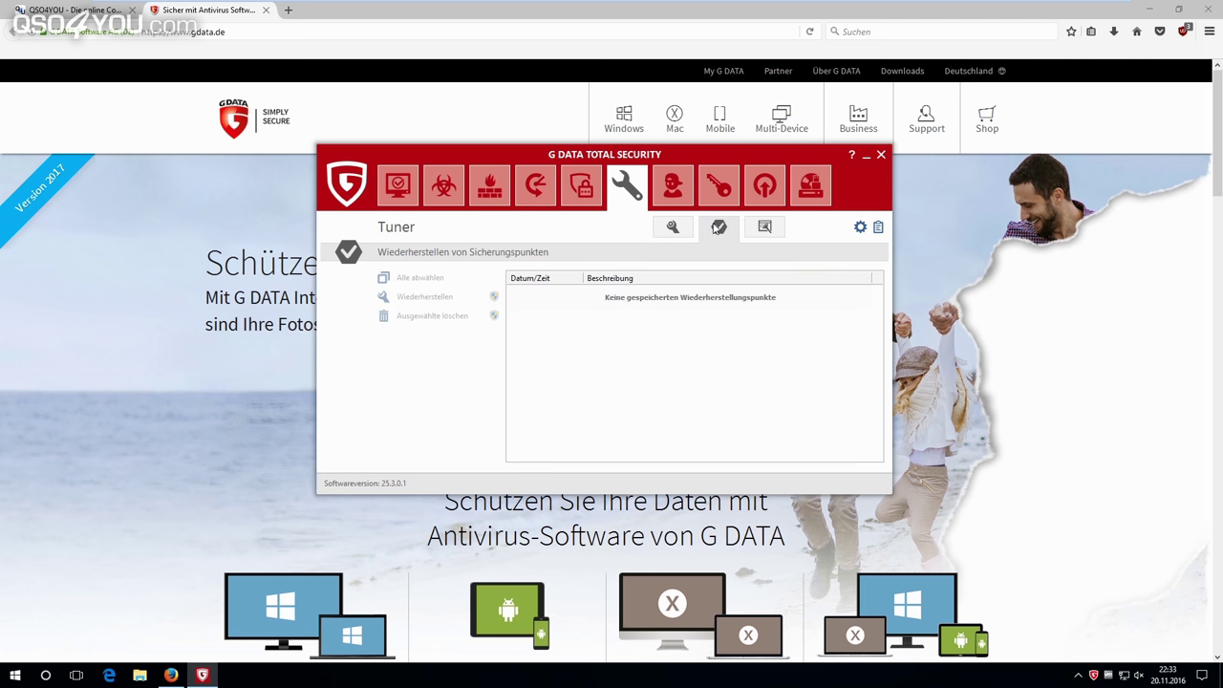
pyautogui.click(751, 233)
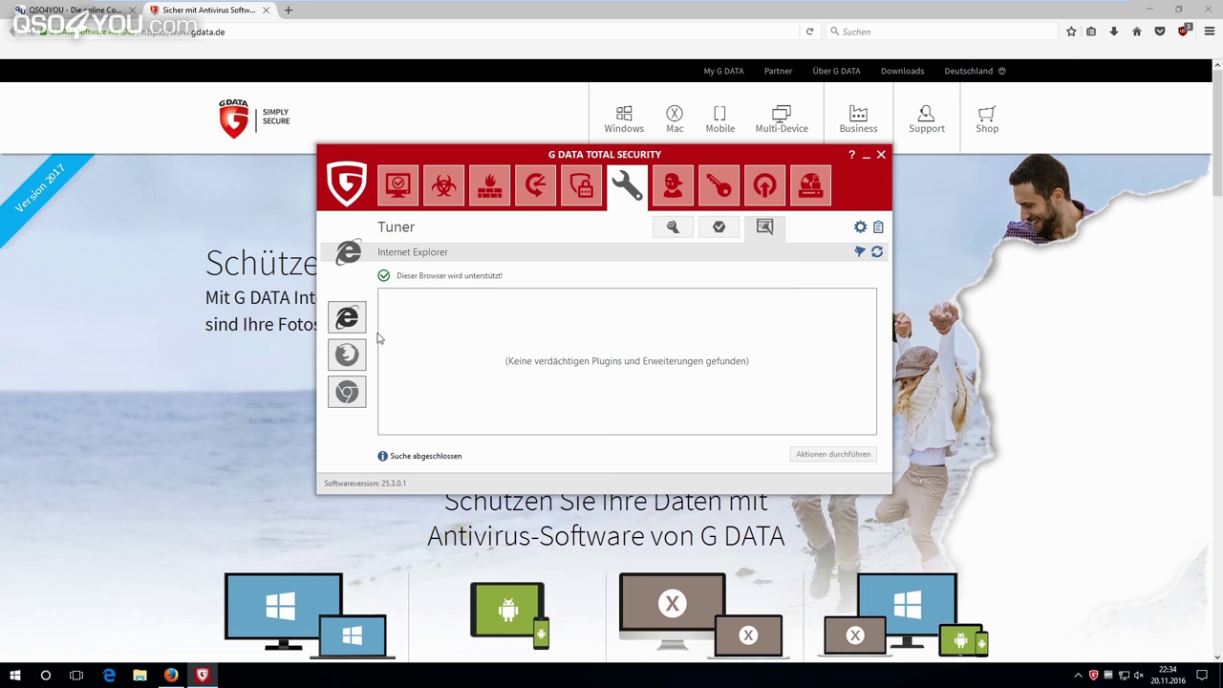
pyautogui.click(675, 190)
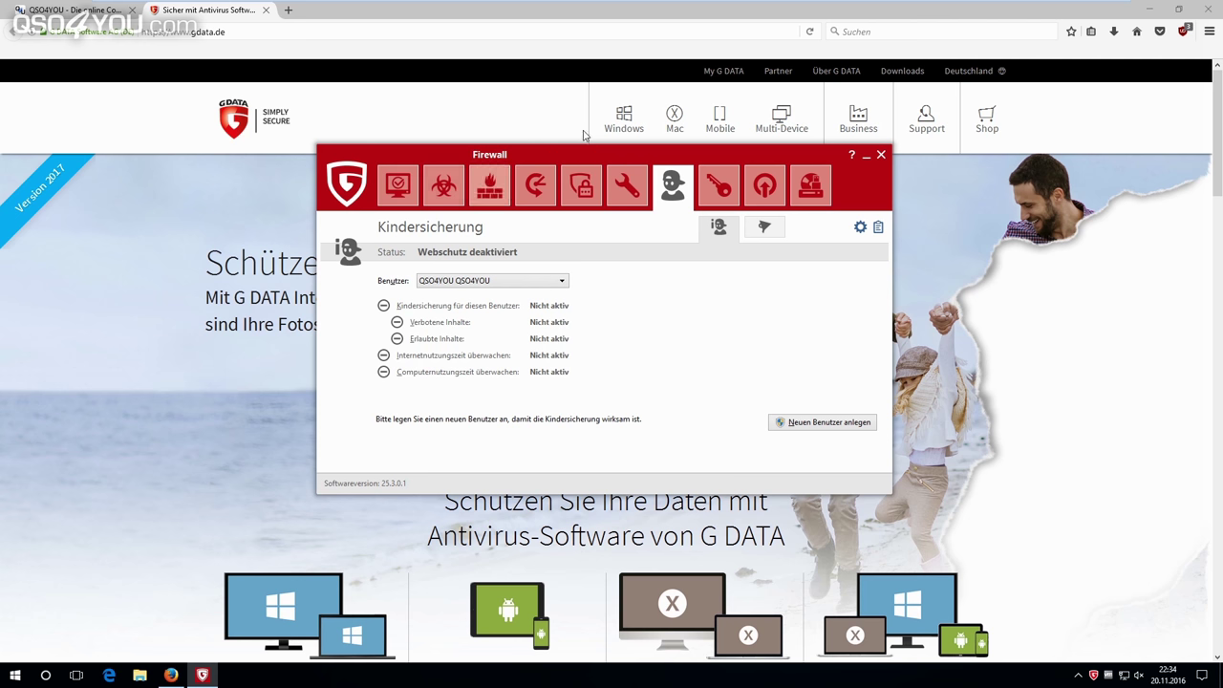
pyautogui.click(764, 230)
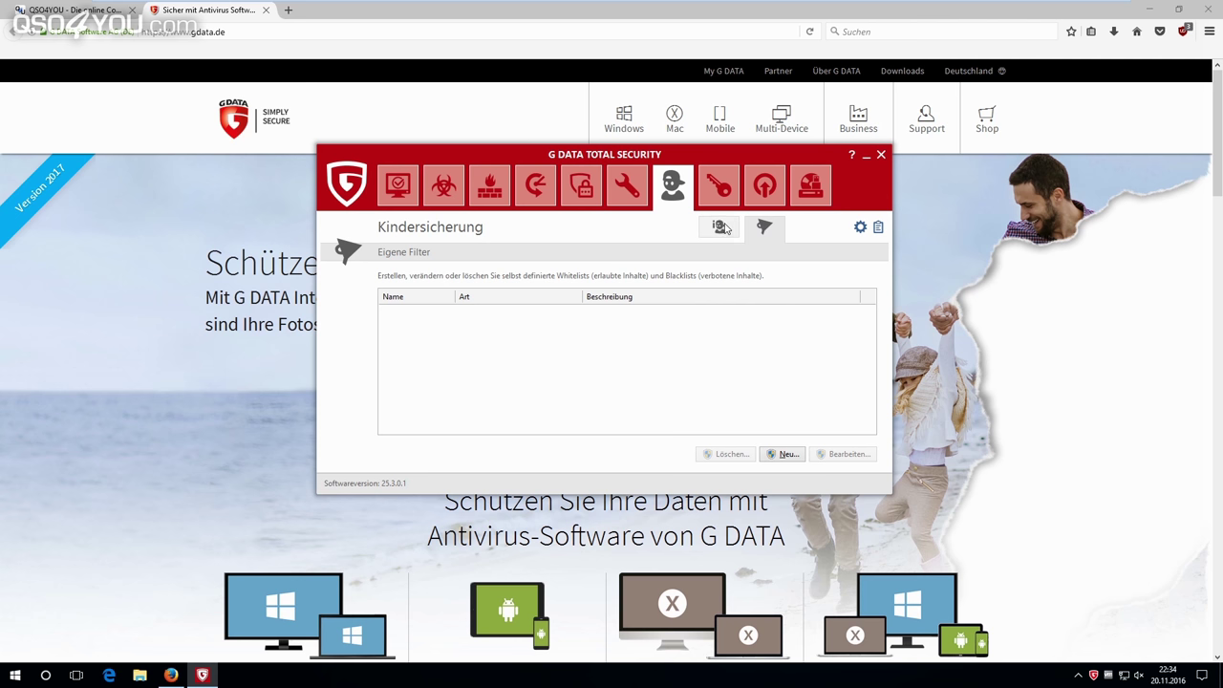
# Return to the Kindersicherung status page and open the Verschlüsselung module.
pyautogui.click(718, 227)
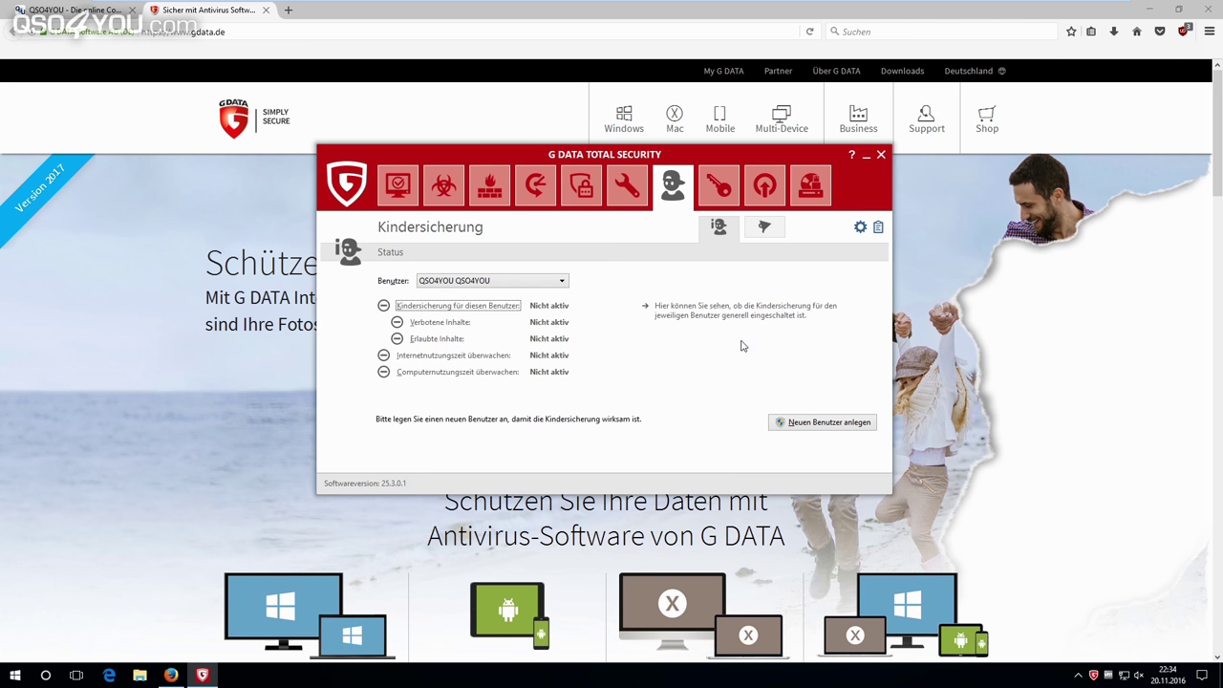
pyautogui.click(711, 193)
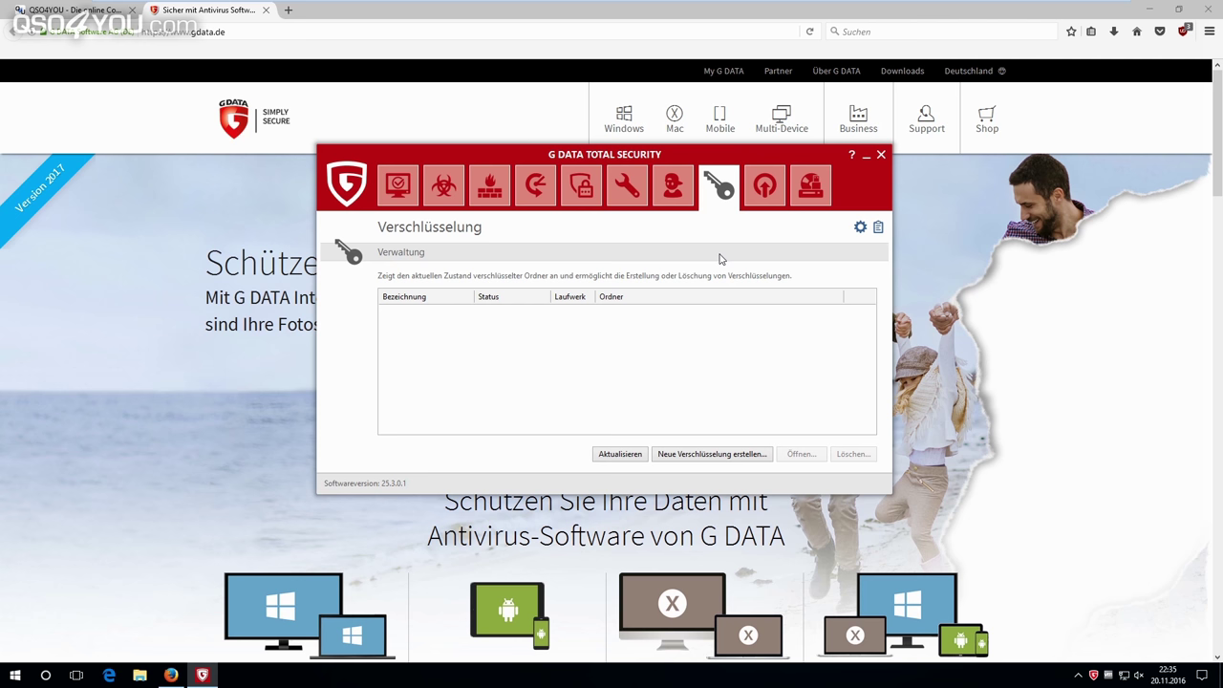
# View the Autostart Manager, then the Gerätekontrolle module listing drive D:\ with Schreibend access.
pyautogui.click(808, 185)
pyautogui.click(764, 187)
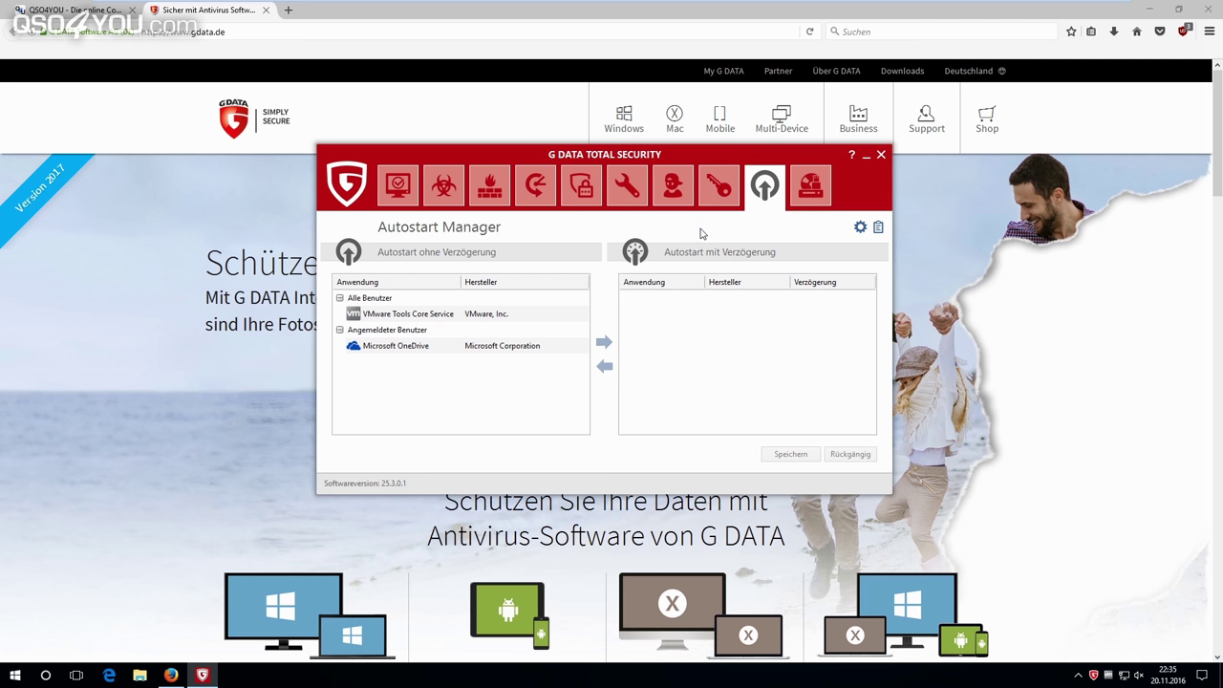
pyautogui.click(819, 193)
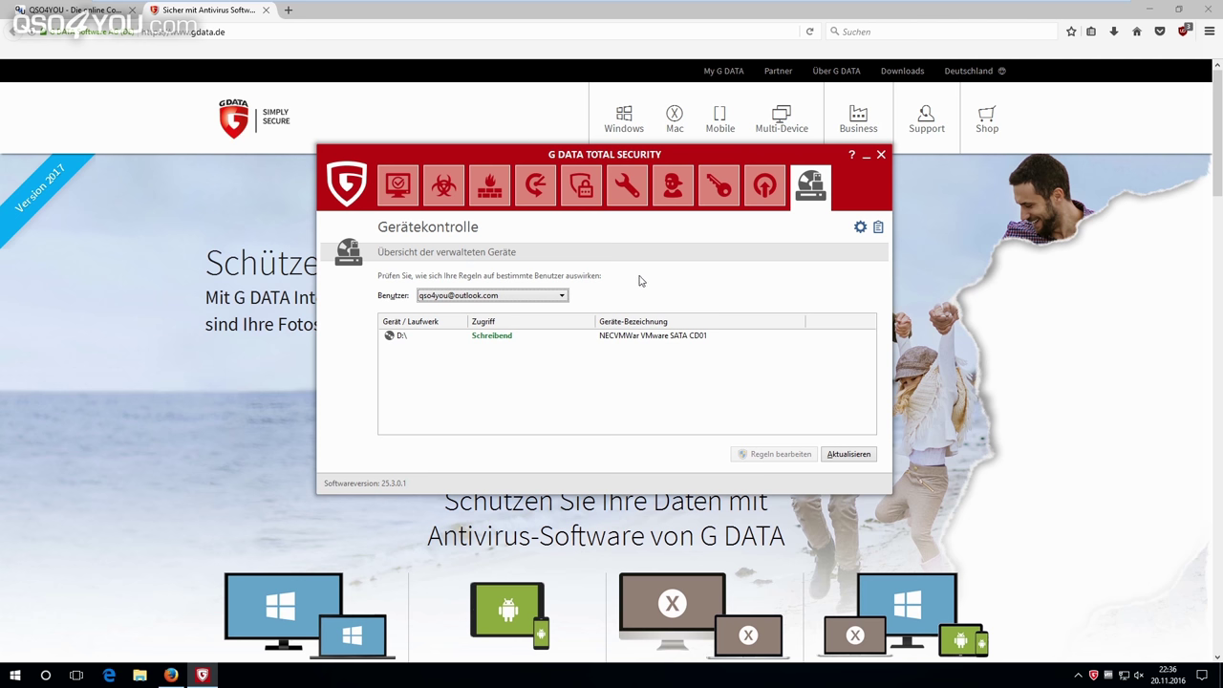
# Return from device control to the SecurityCenter overview.
pyautogui.click(416, 201)
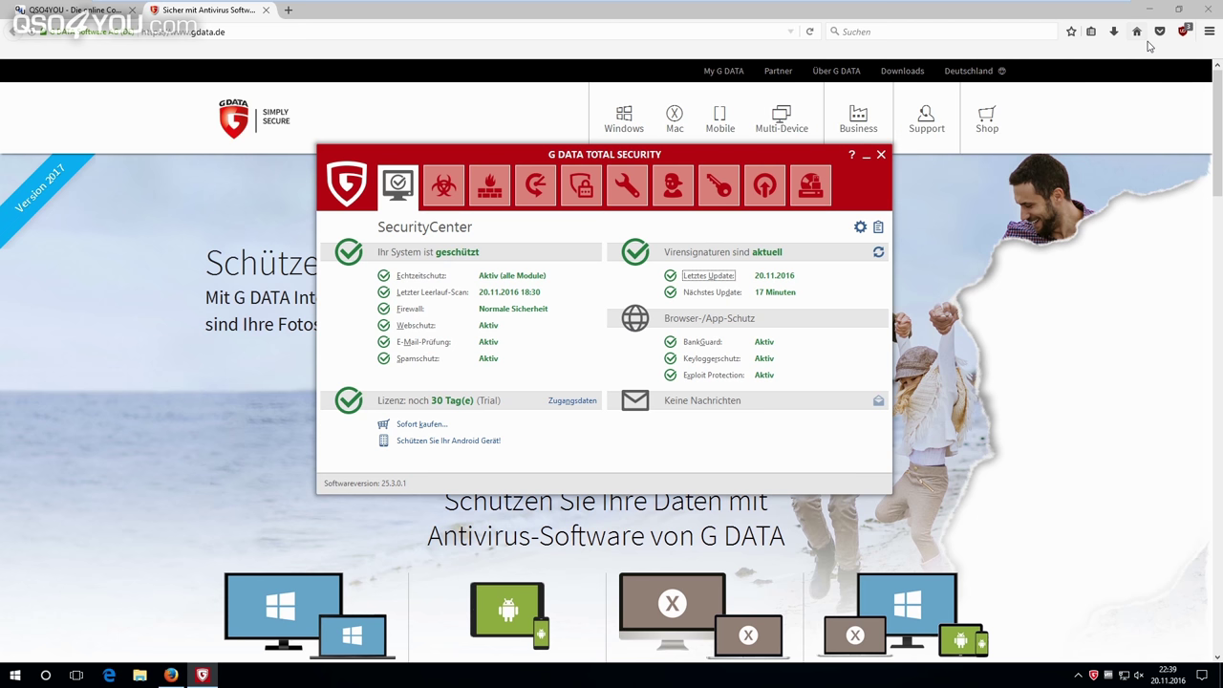
# Minimise Firefox so only the G DATA SecurityCenter remains over the desktop.
pyautogui.click(1137, 10)
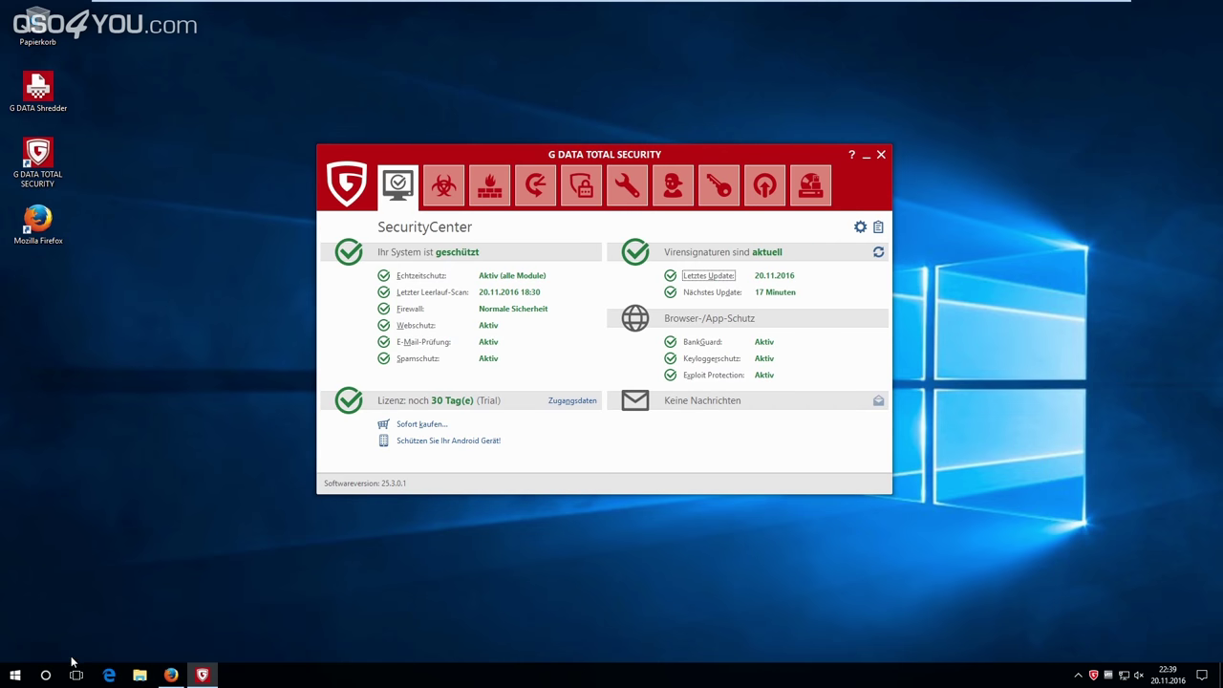
# Launch the KnowBe4 RanSim simulator from the Start menu's app list.
pyautogui.click(17, 674)
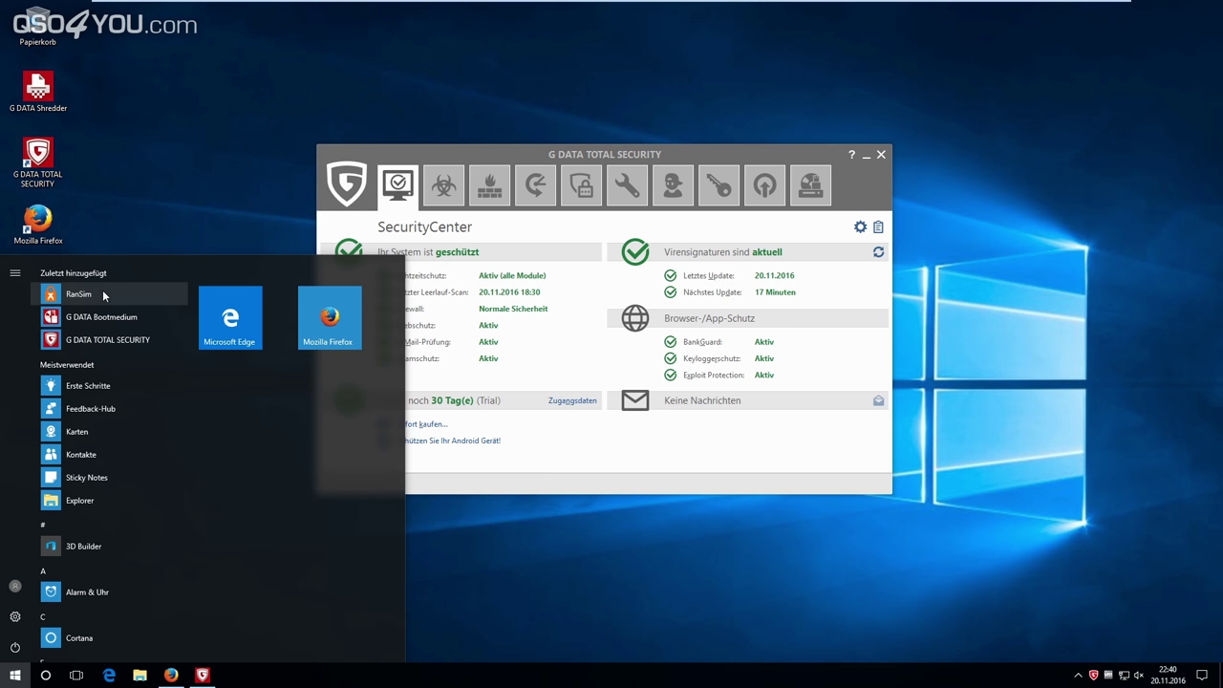
pyautogui.click(112, 290)
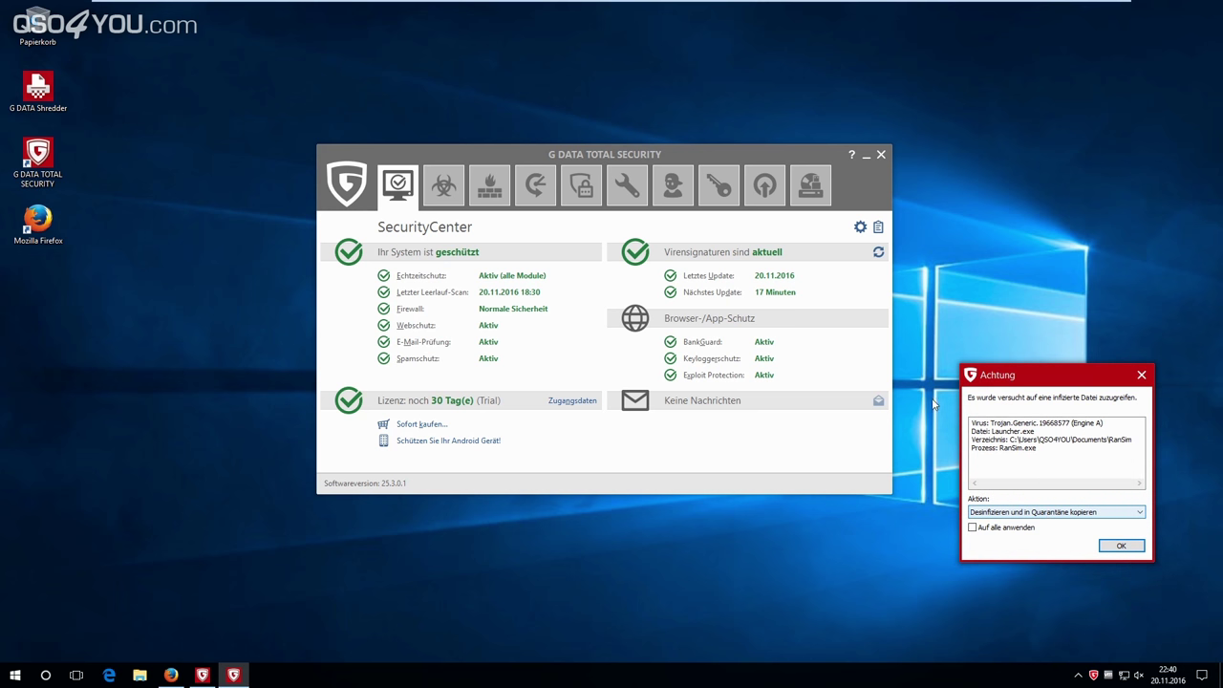
# In G DATA's Achtung alert for Launcher.exe, keep 'Desinfizieren und in Quarantäne kopieren' and confirm.
pyautogui.click(1033, 514)
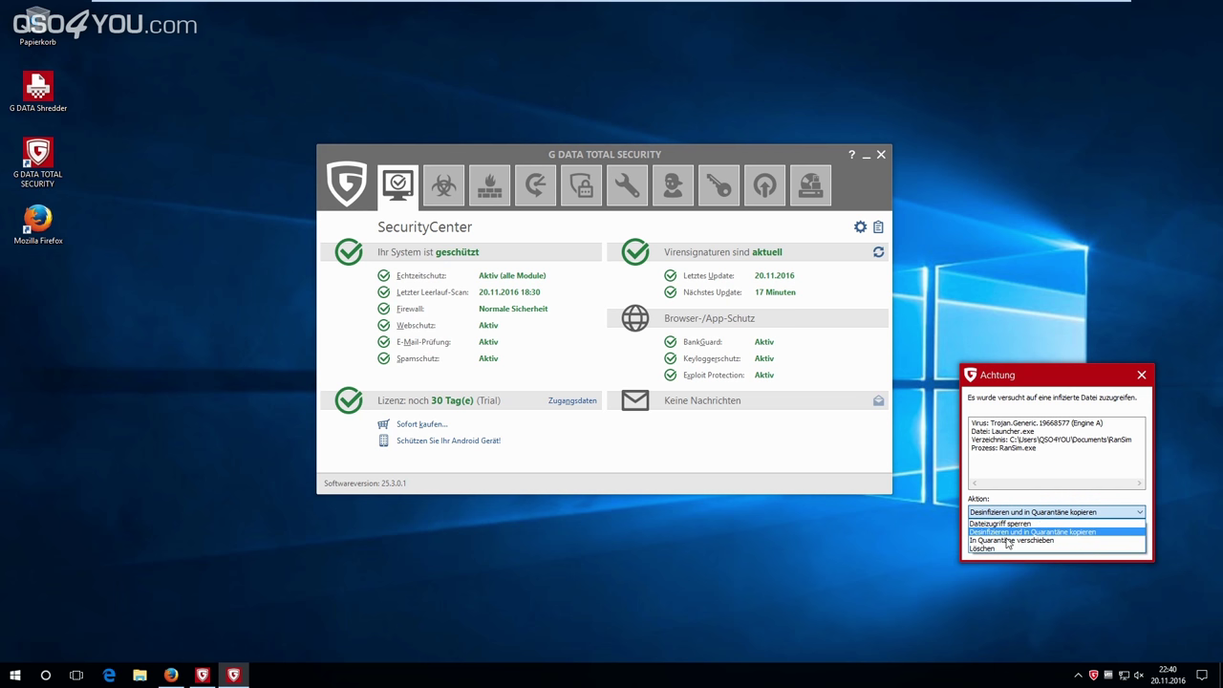
pyautogui.click(1035, 514)
pyautogui.click(1035, 514)
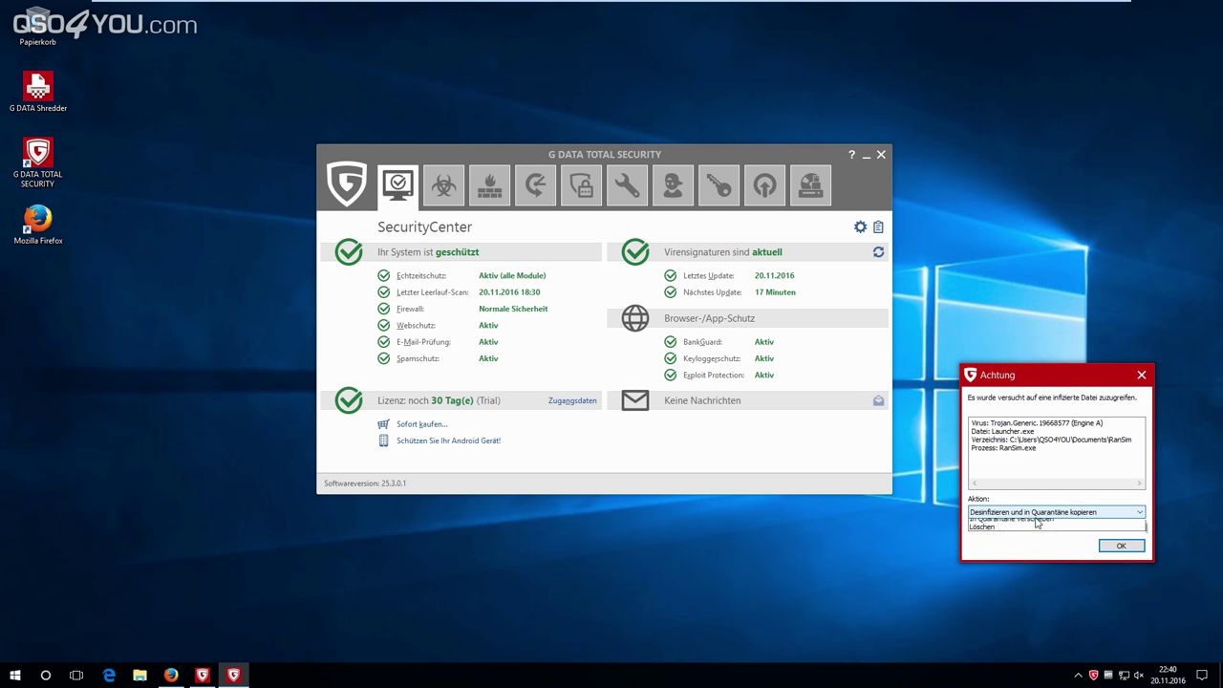
pyautogui.click(1035, 514)
pyautogui.click(1034, 514)
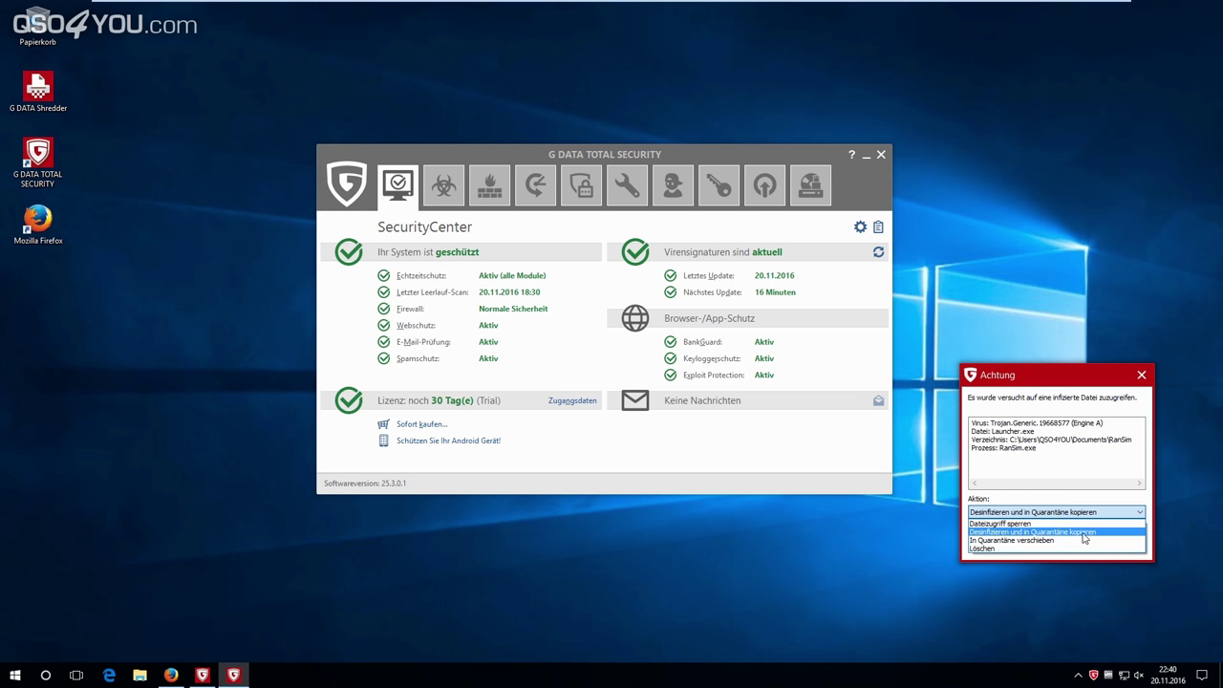
pyautogui.click(1062, 541)
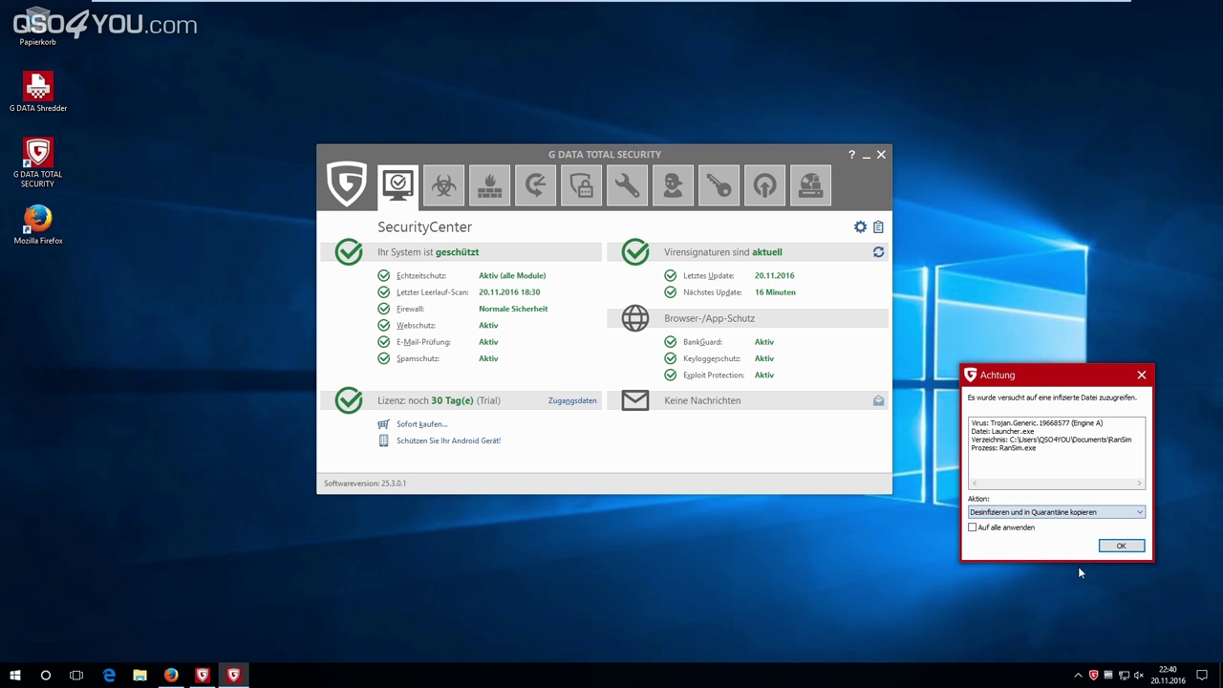
pyautogui.click(1119, 544)
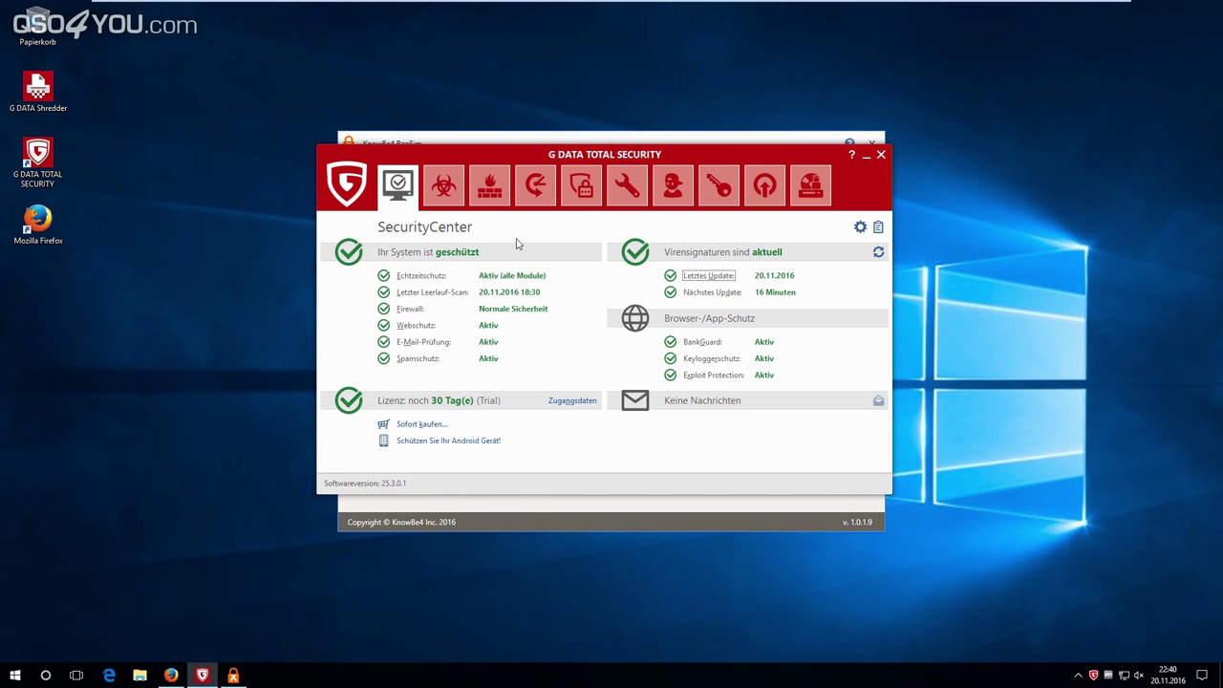
# Run RanSim's Check now and dismiss the warning about the missing quarantined executable.
pyautogui.moveTo(572, 156); pyautogui.dragTo(556, 433)
pyautogui.click(581, 376)
pyautogui.click(609, 279)
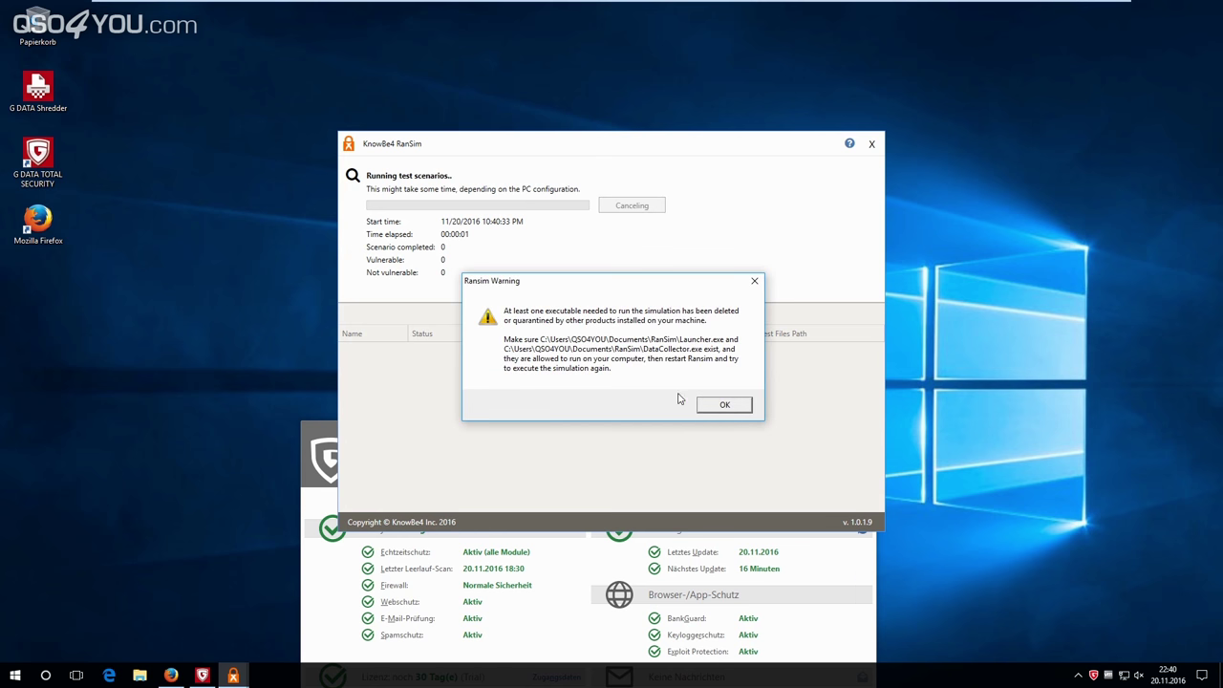
pyautogui.click(724, 404)
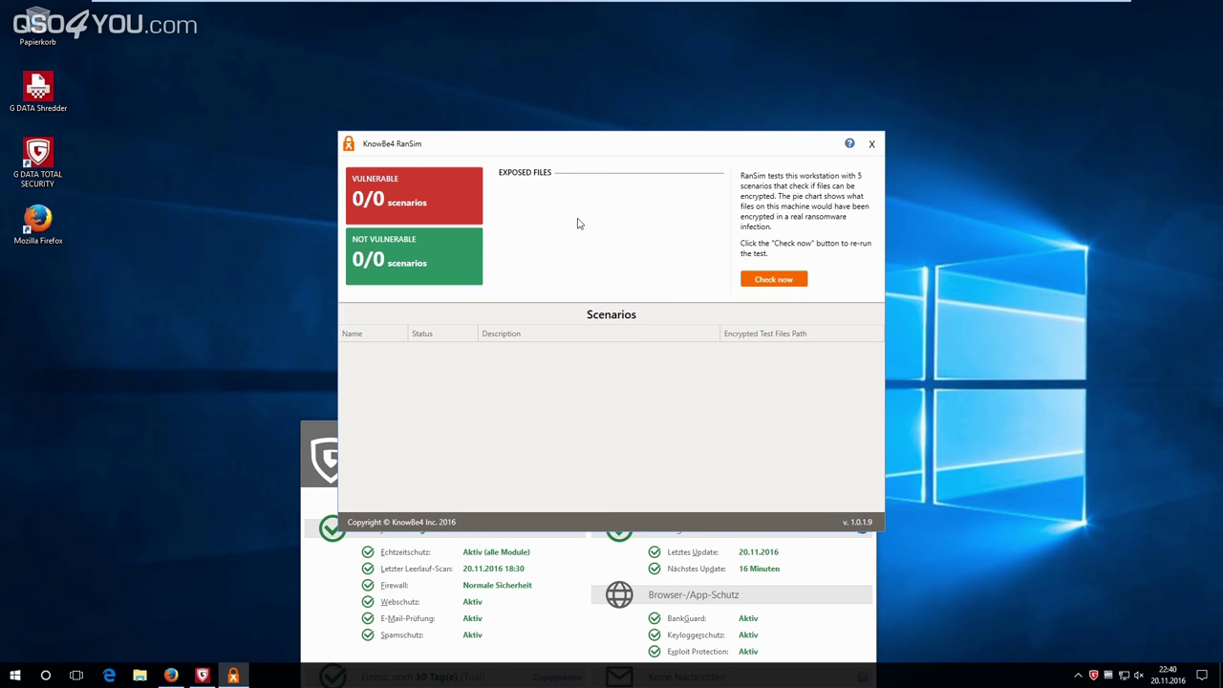
# Rearrange the RanSim and G DATA windows, retry Check now, dismiss the warning, and close RanSim.
pyautogui.moveTo(707, 145); pyautogui.dragTo(819, 66)
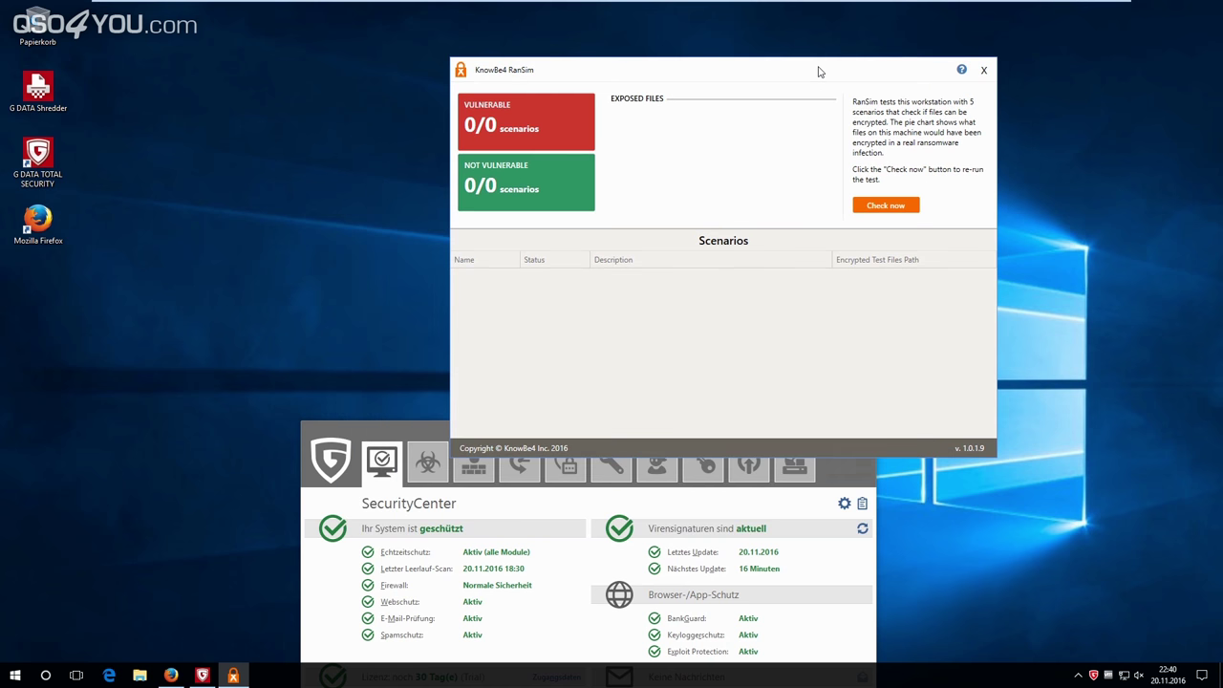
pyautogui.moveTo(426, 425); pyautogui.dragTo(264, 213)
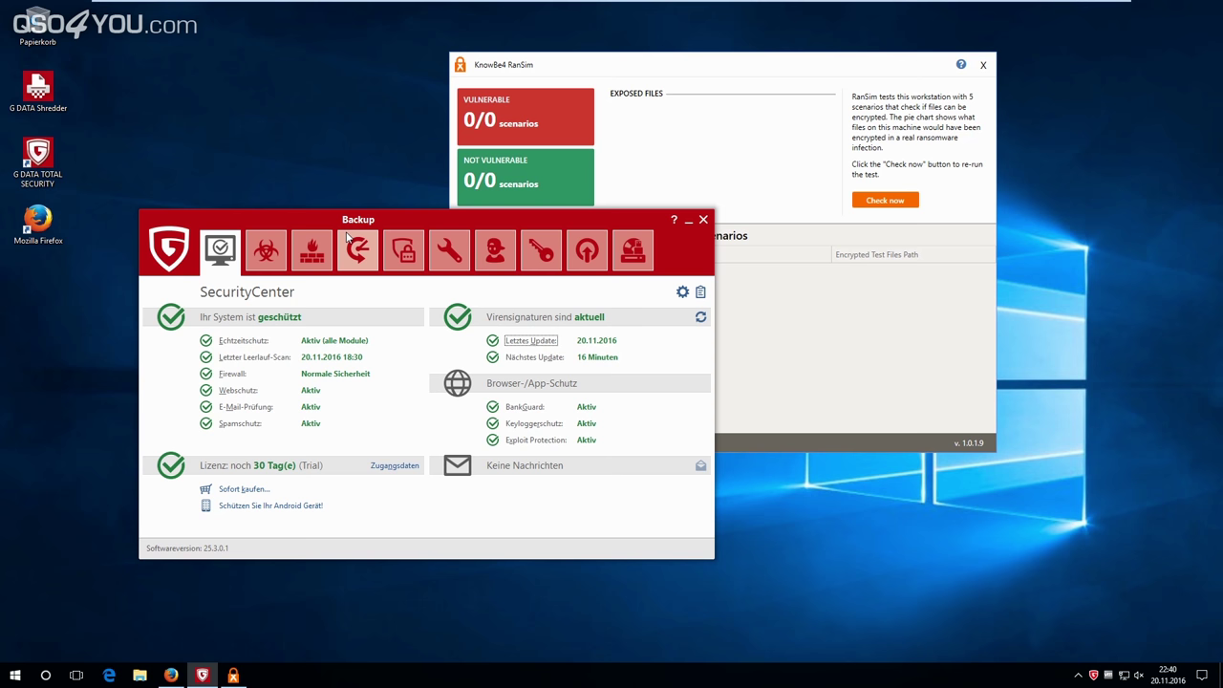
pyautogui.click(885, 201)
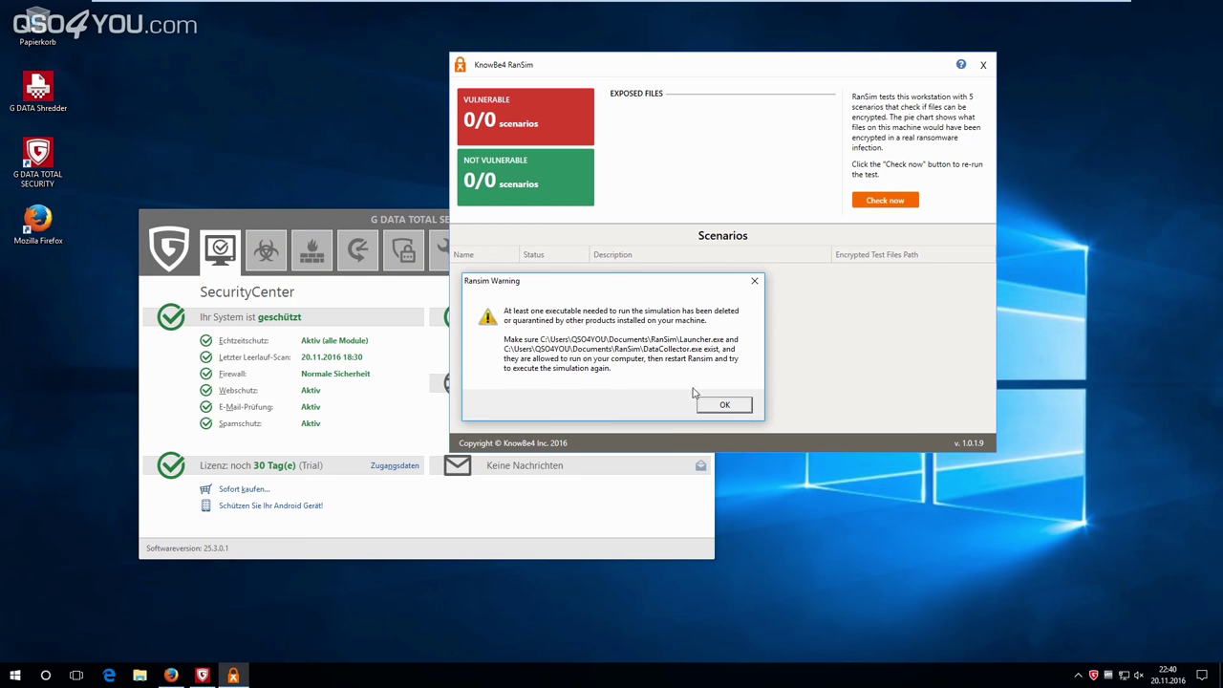
pyautogui.click(725, 405)
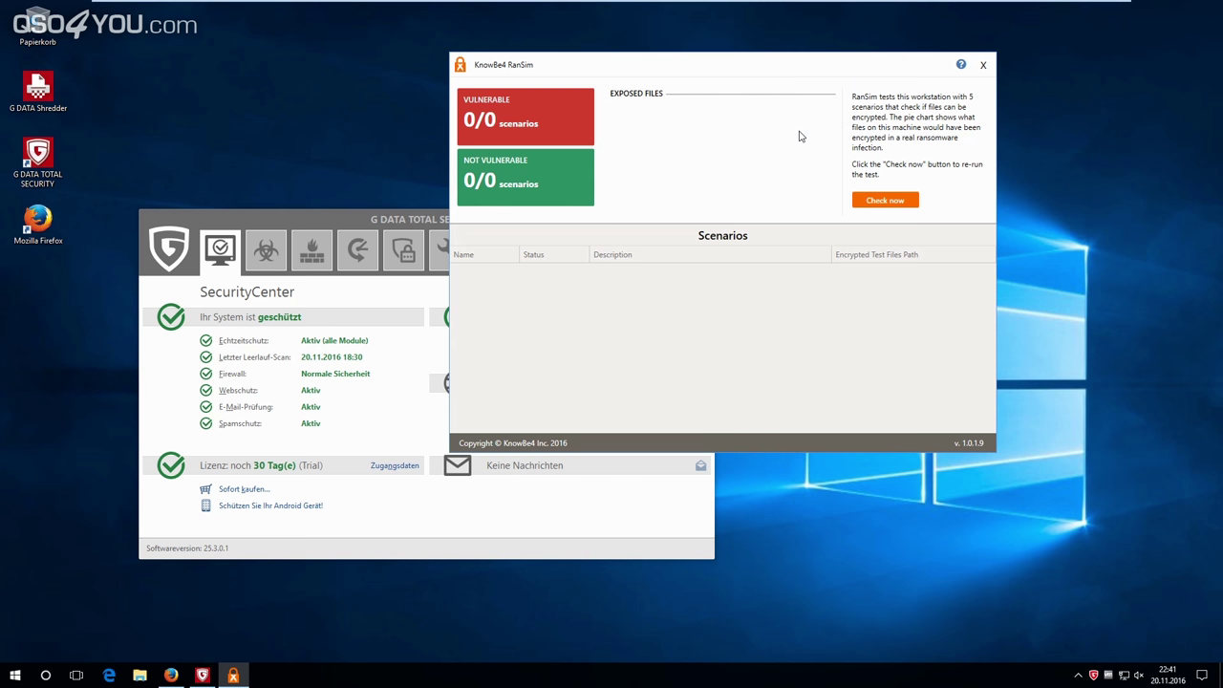
pyautogui.click(985, 67)
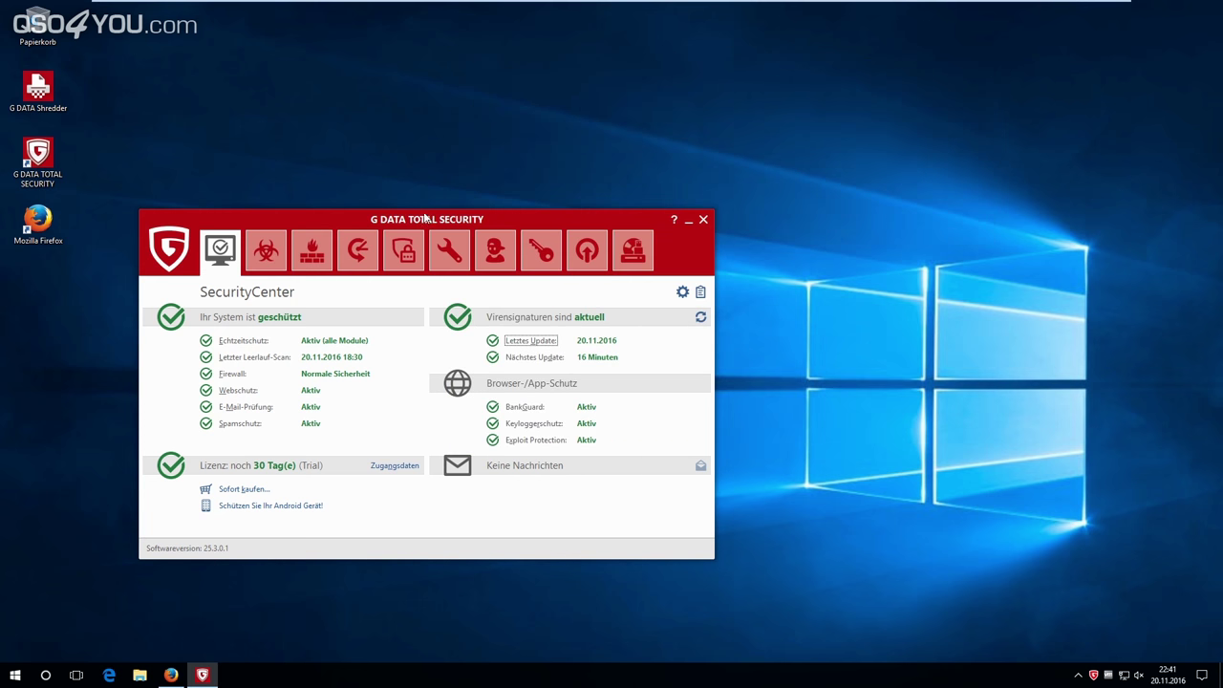
pyautogui.moveTo(434, 228); pyautogui.dragTo(604, 139)
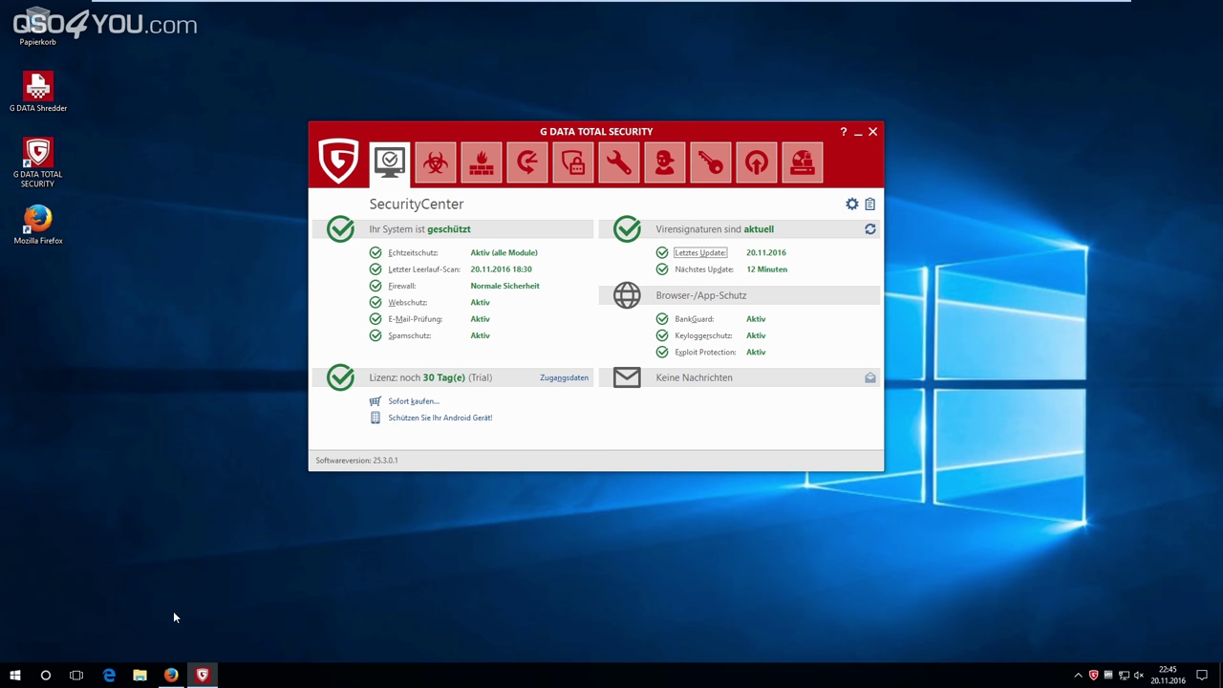
pyautogui.click(169, 675)
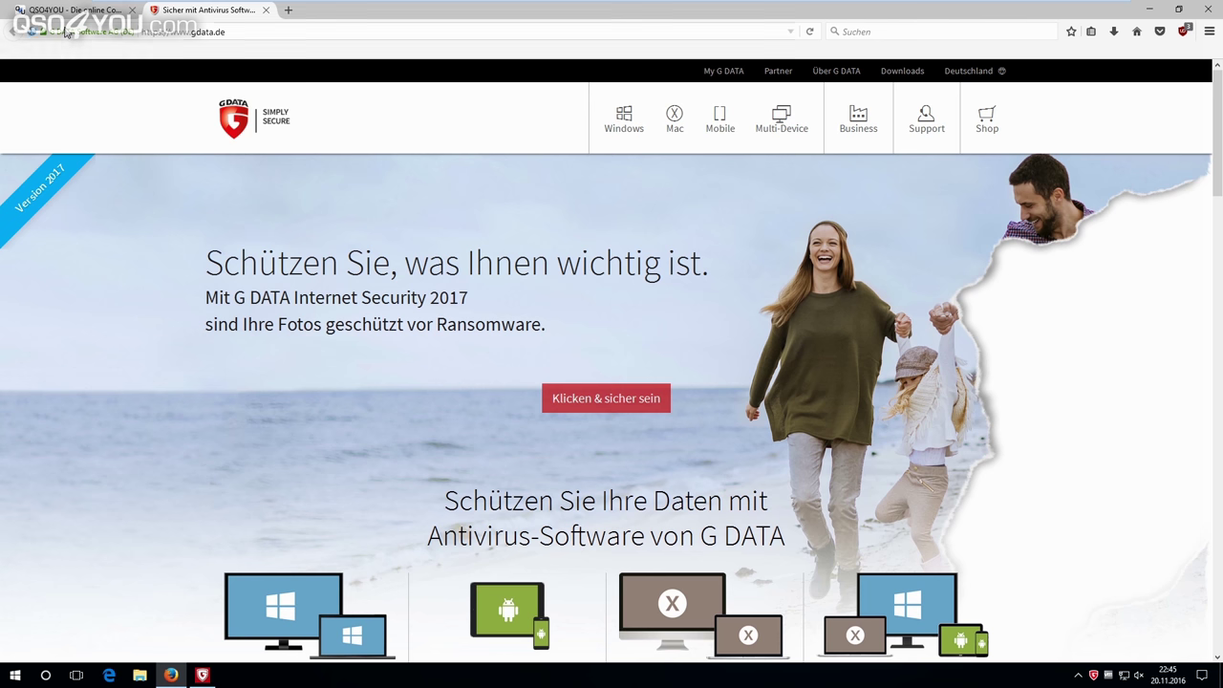
# Switch to the QSO4YOU tab in Firefox and go to its Community page.
pyautogui.click(90, 13)
pyautogui.click(347, 74)
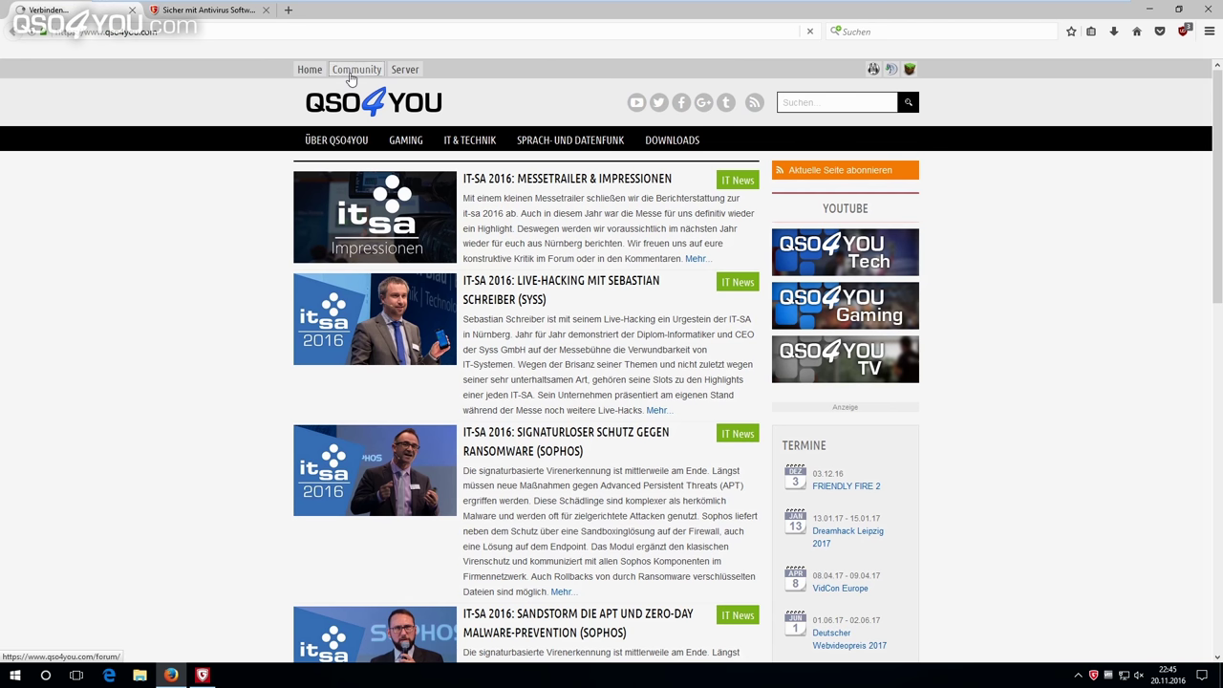